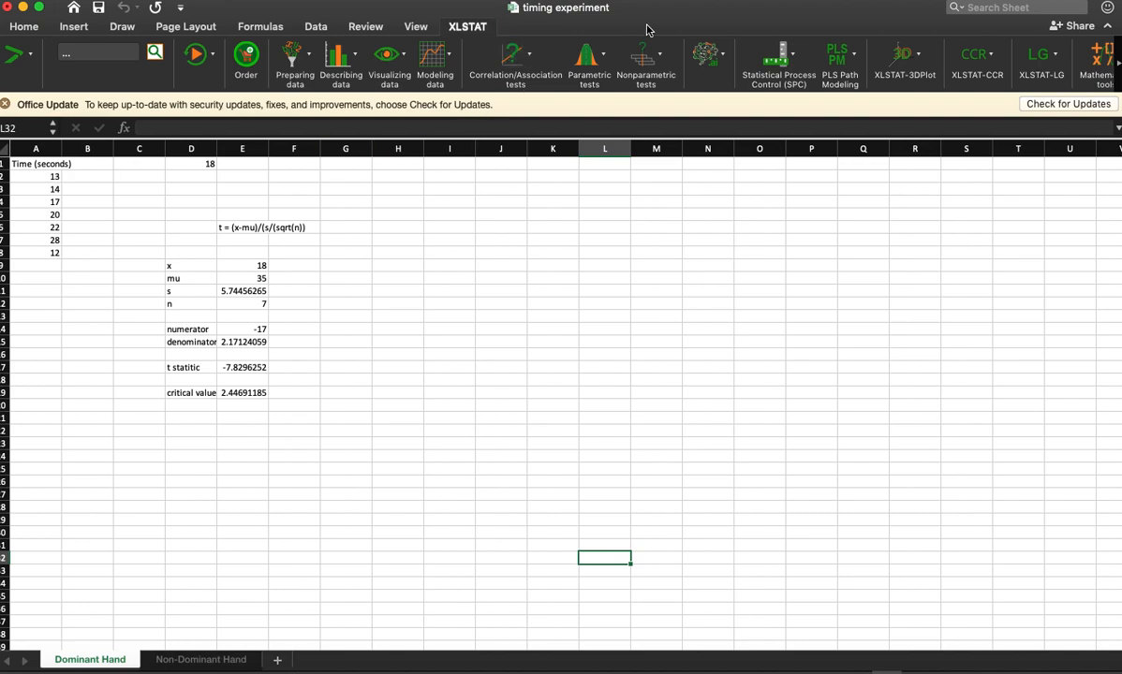
Step: Start a one-sample t-test and z-test analysis with A2:A8 on the Dominant Hand sheet as the data
left_click(587, 61)
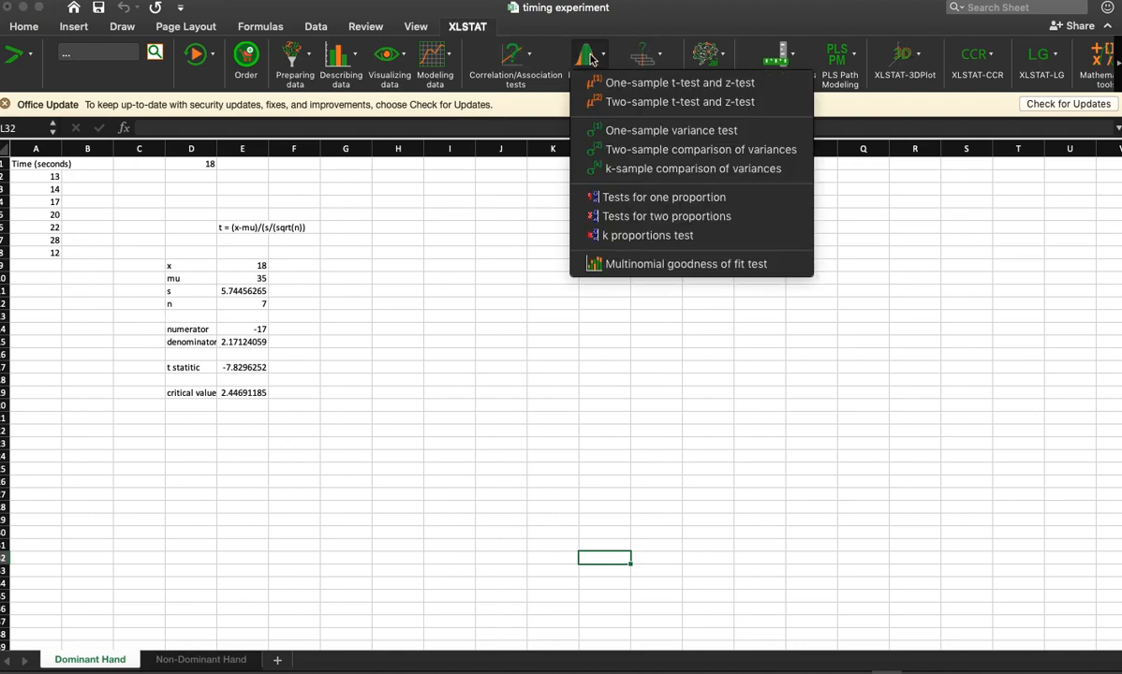
left_click(663, 83)
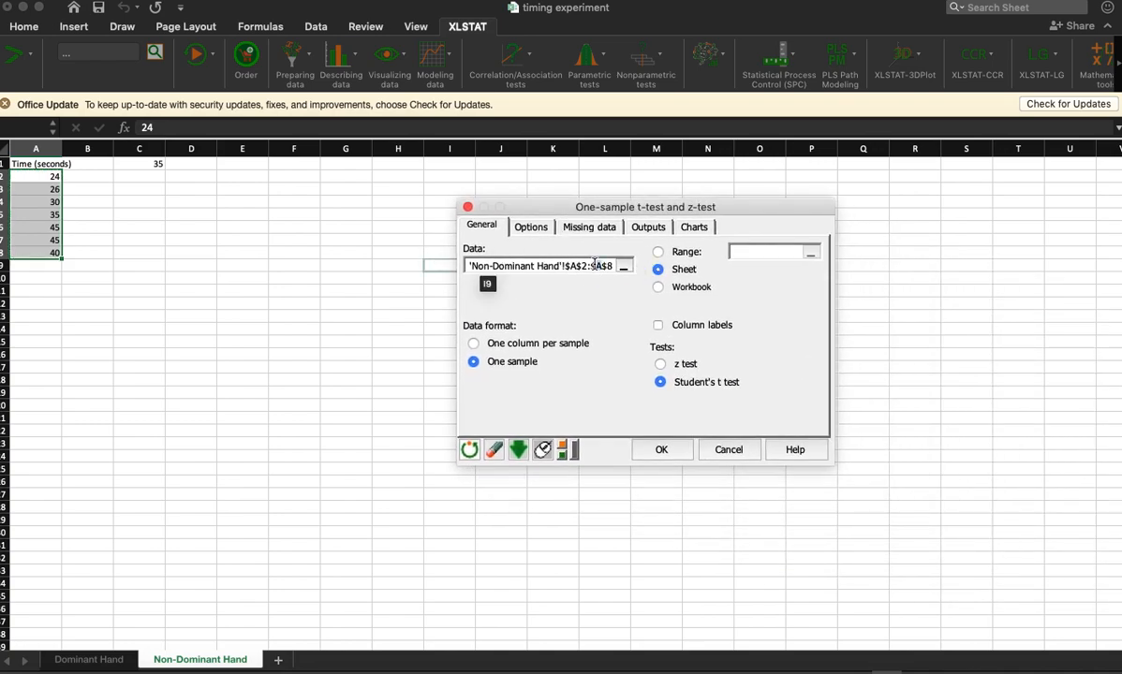
type("a")
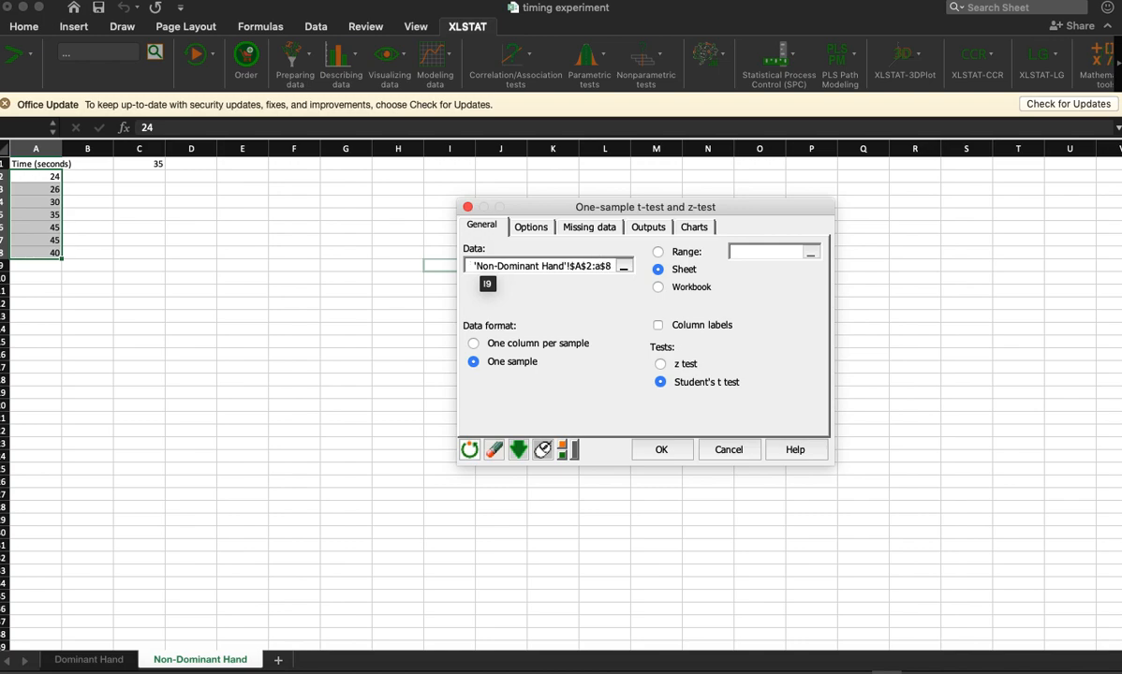
left_click_drag(535, 266, 384, 278)
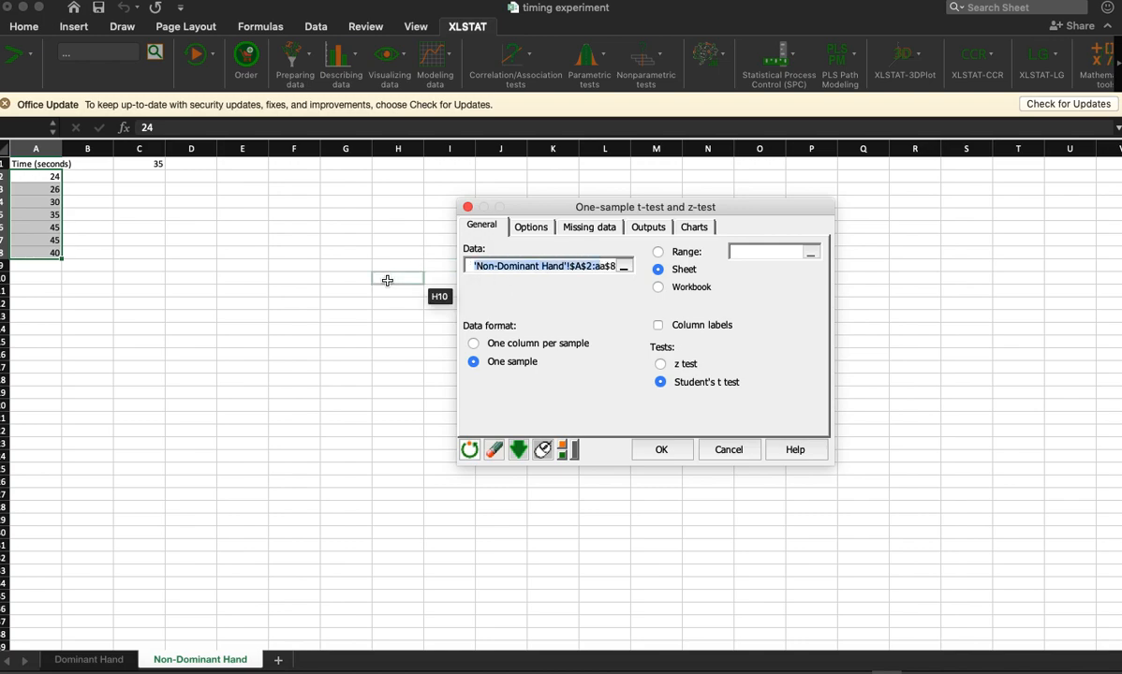
key("BackSpace")
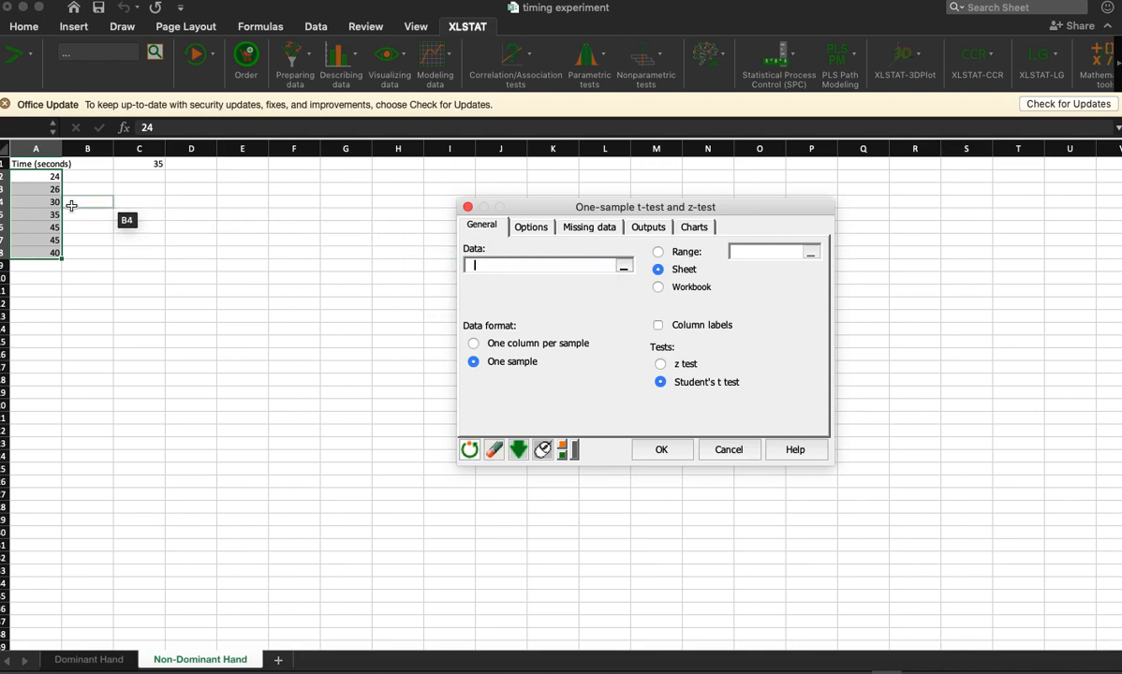
left_click_drag(43, 175, 26, 253)
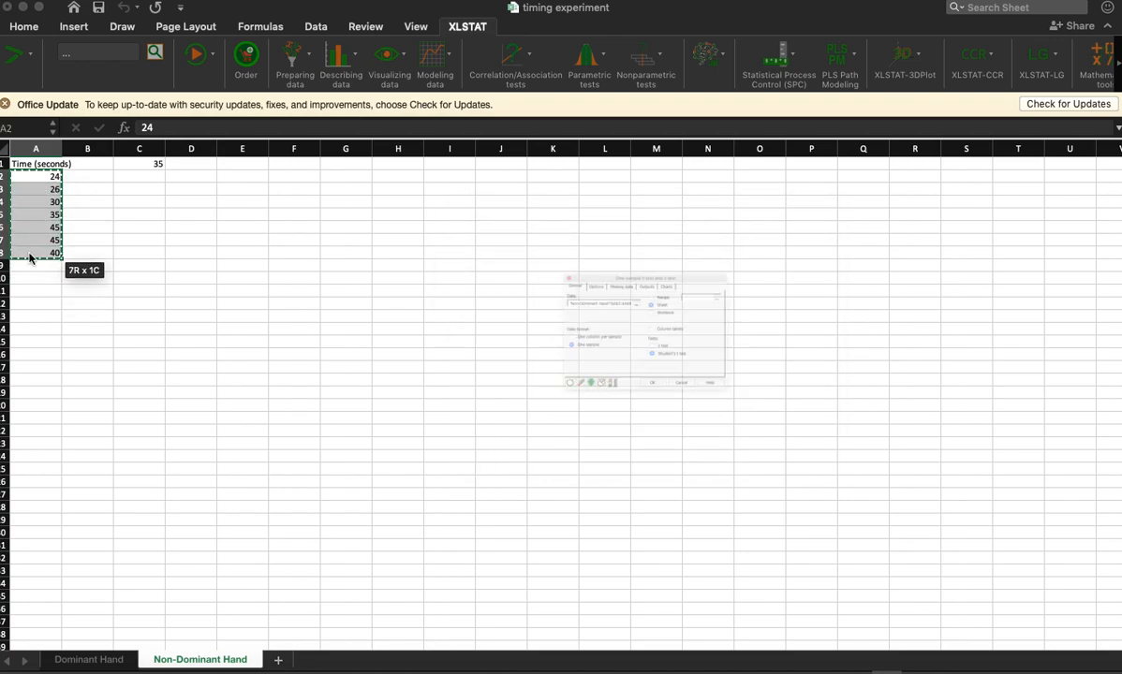
left_click(90, 660)
left_click_drag(37, 177, 26, 253)
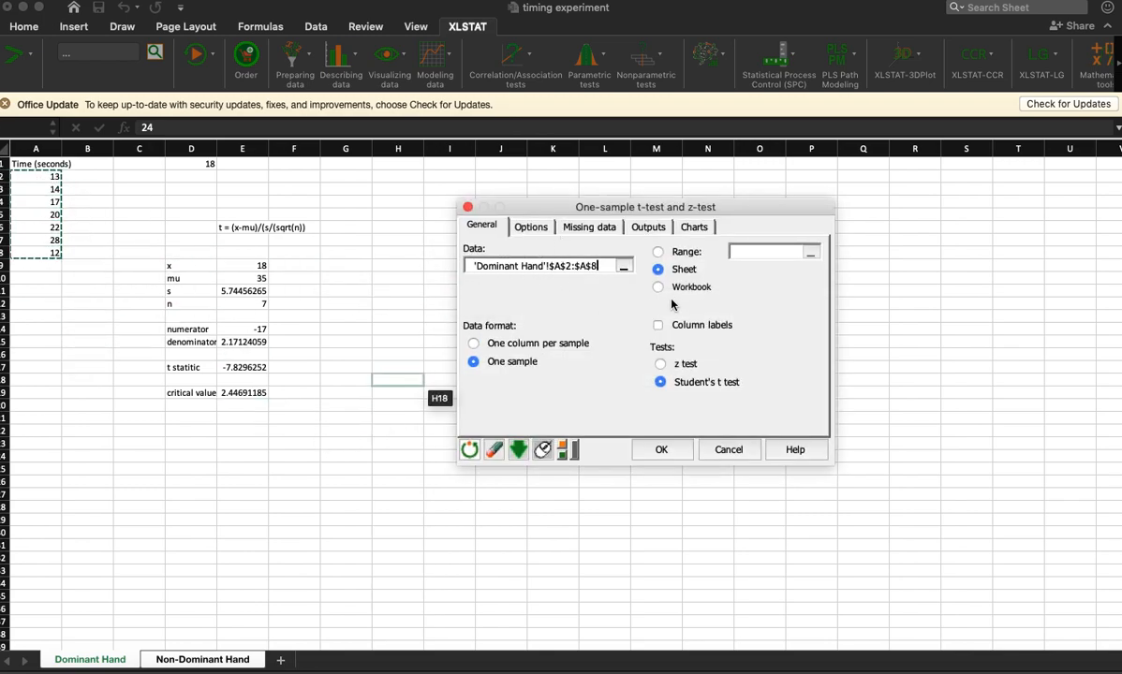
Step: Set the alternative hypothesis to Mean 1 ≠ Theoretical mean and run the test with the distributions chart included
left_click(531, 227)
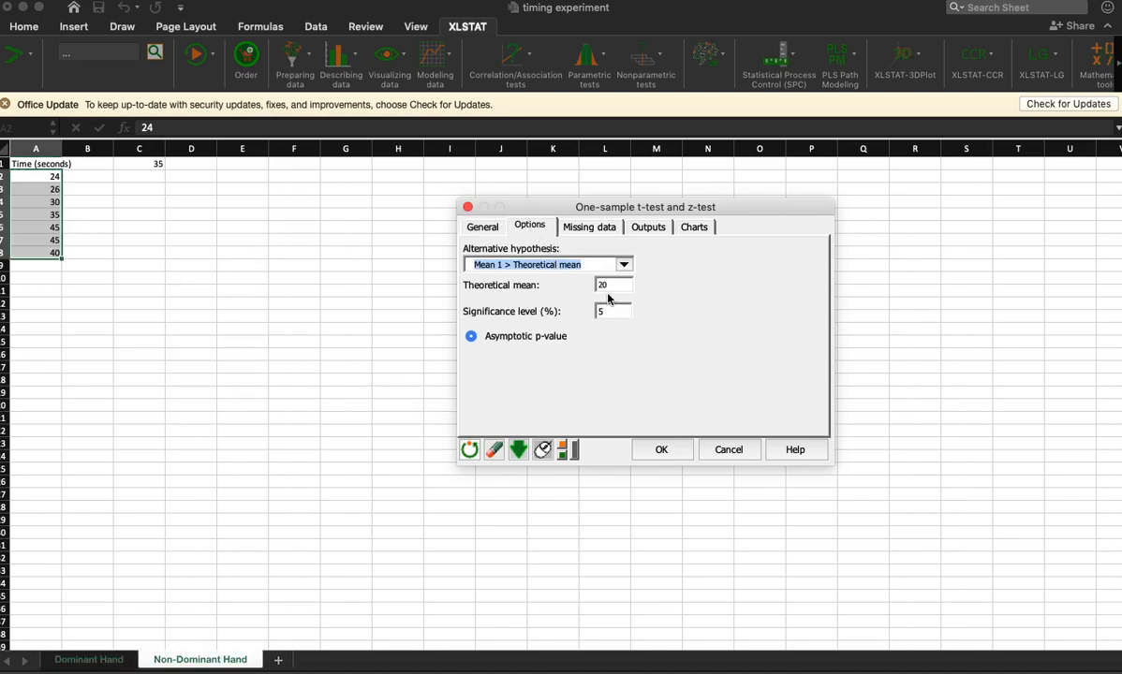
left_click(646, 228)
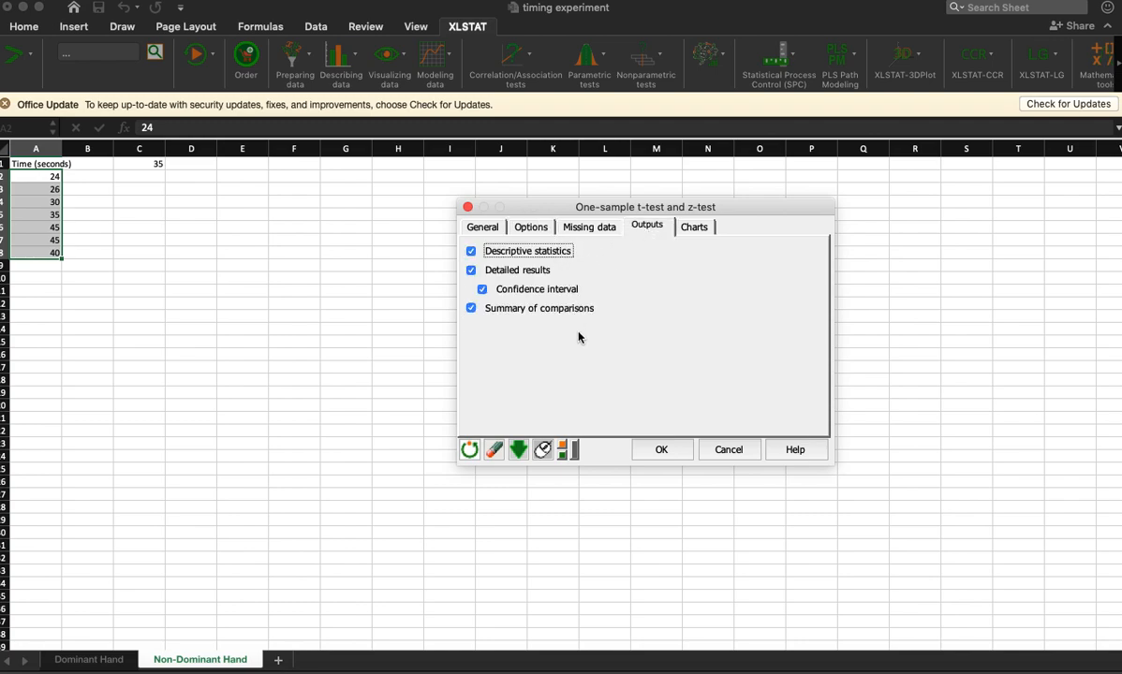
left_click(695, 229)
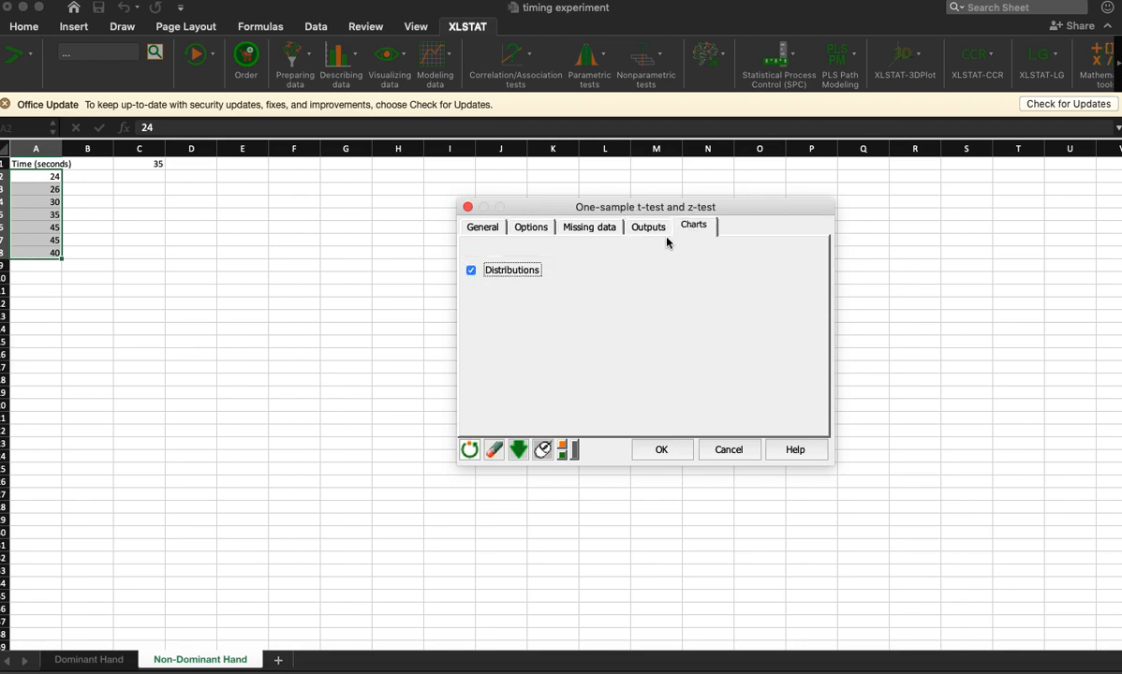
left_click(513, 273)
left_click(520, 230)
left_click(567, 273)
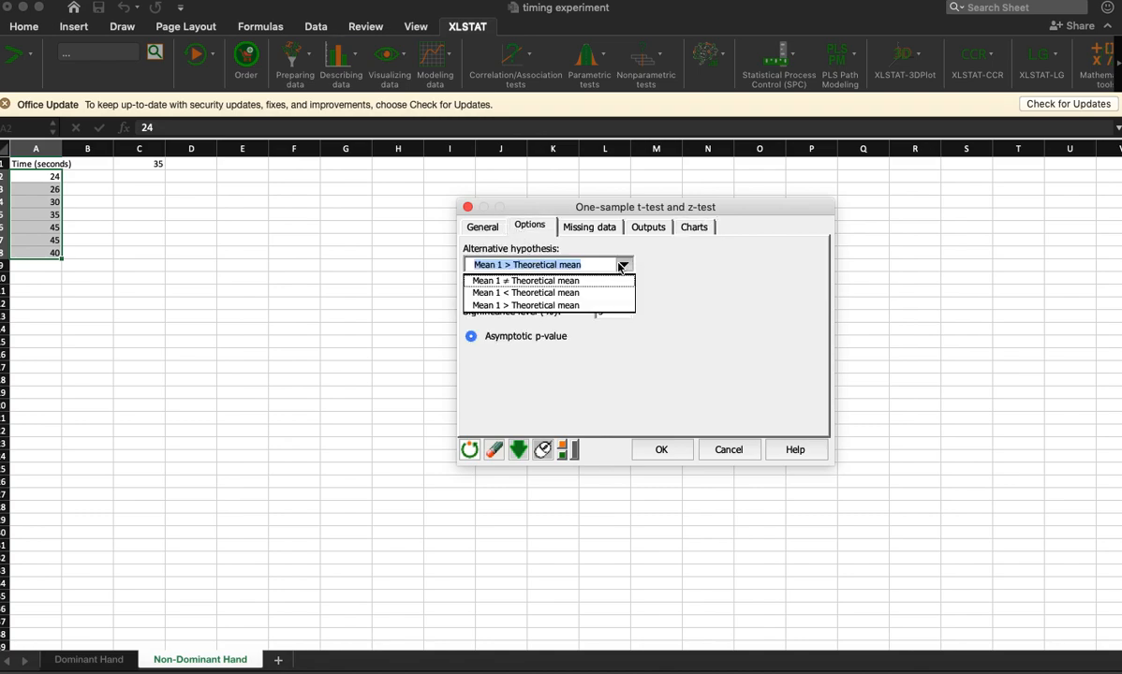
left_click(577, 287)
left_click(675, 280)
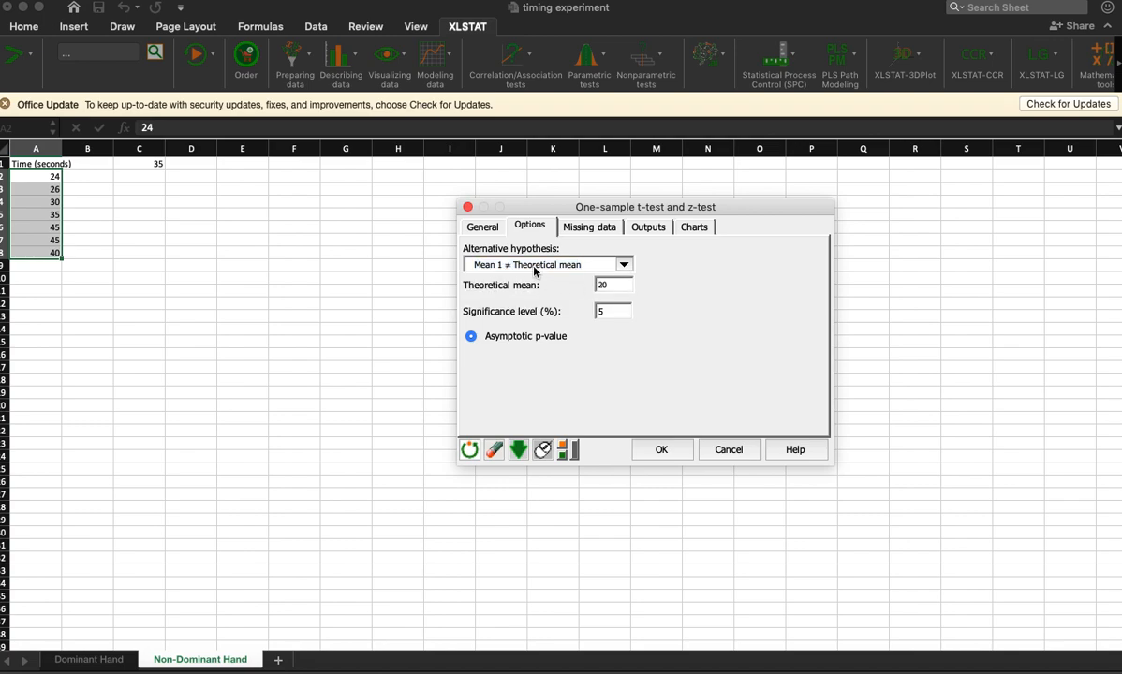
left_click(694, 228)
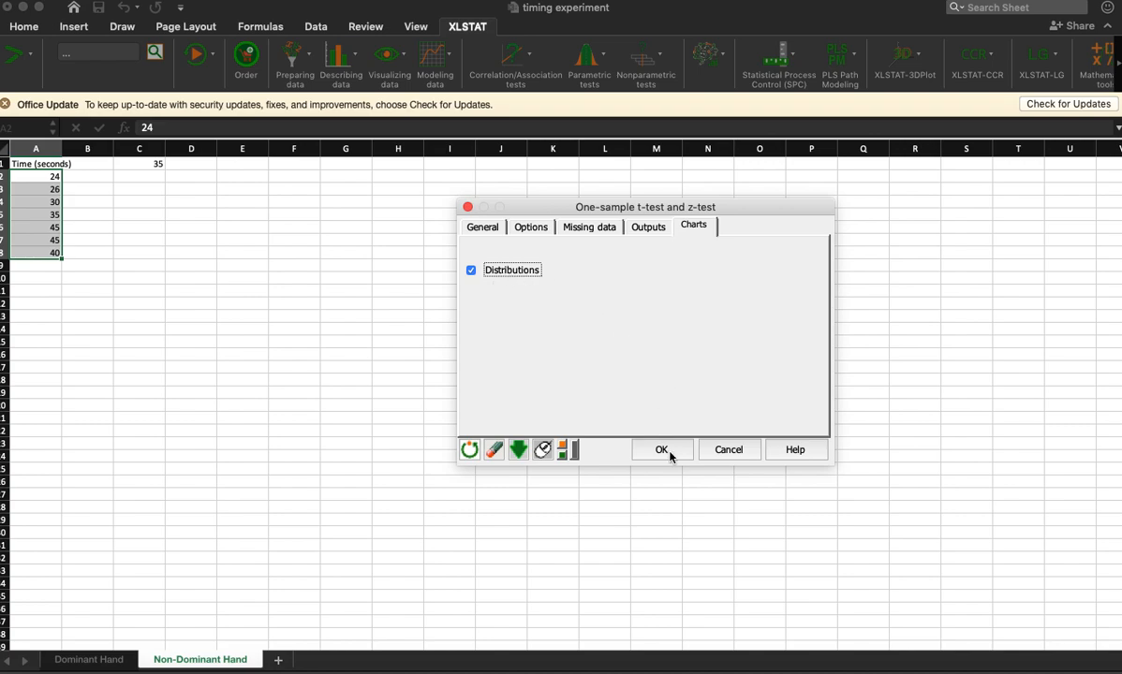
left_click(661, 451)
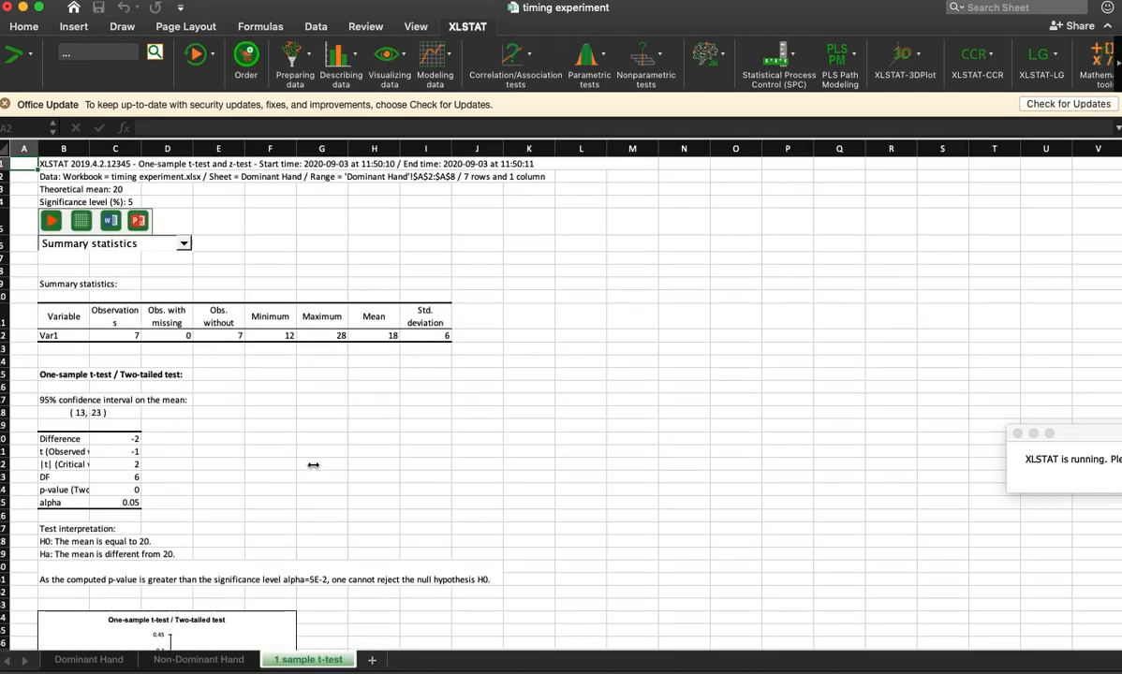
Step: Format the results from the difference down to the p-value in C20:C24 with four decimal places
left_click(65, 412)
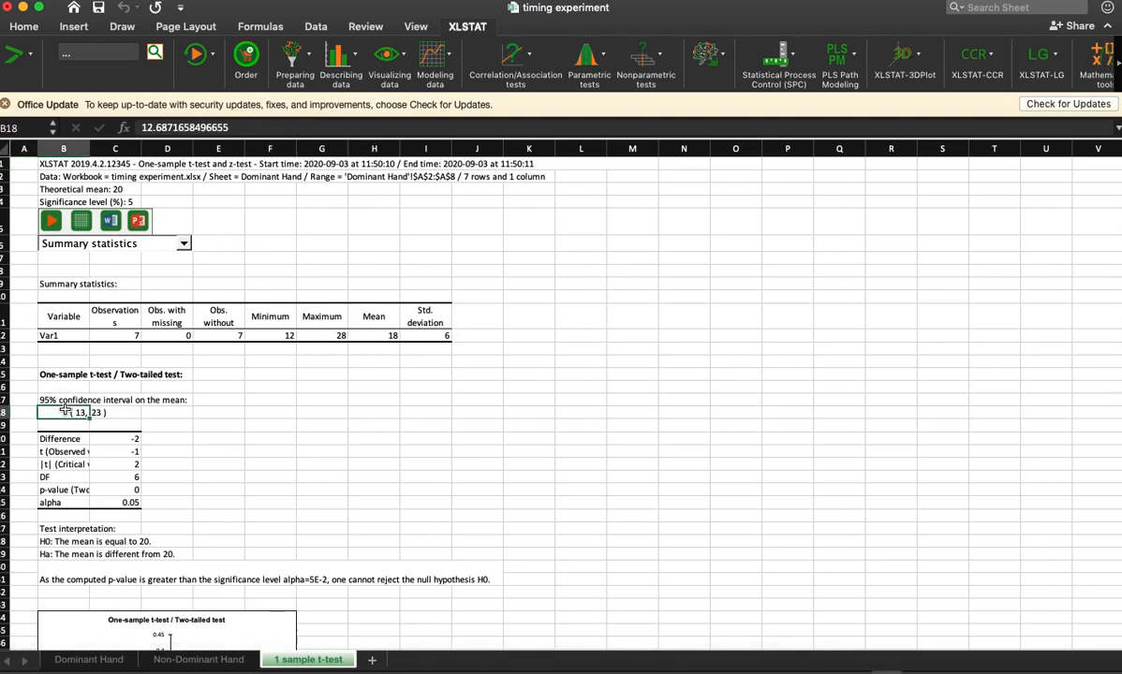
left_click(368, 339)
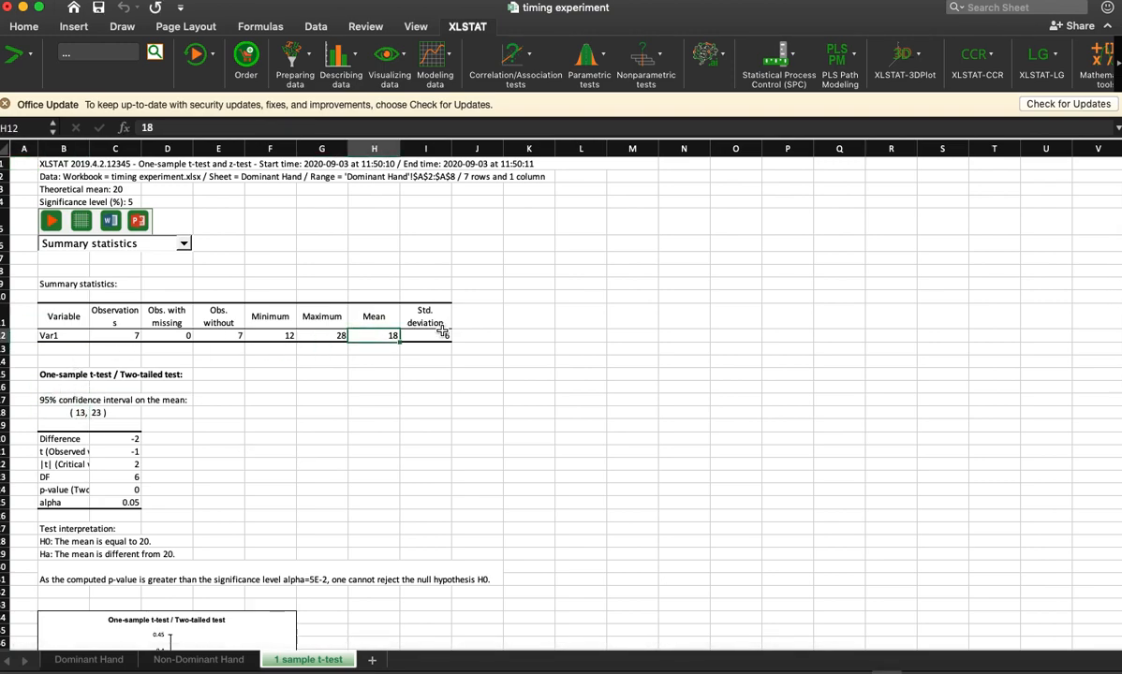
left_click(417, 335)
left_click_drag(132, 440, 123, 491)
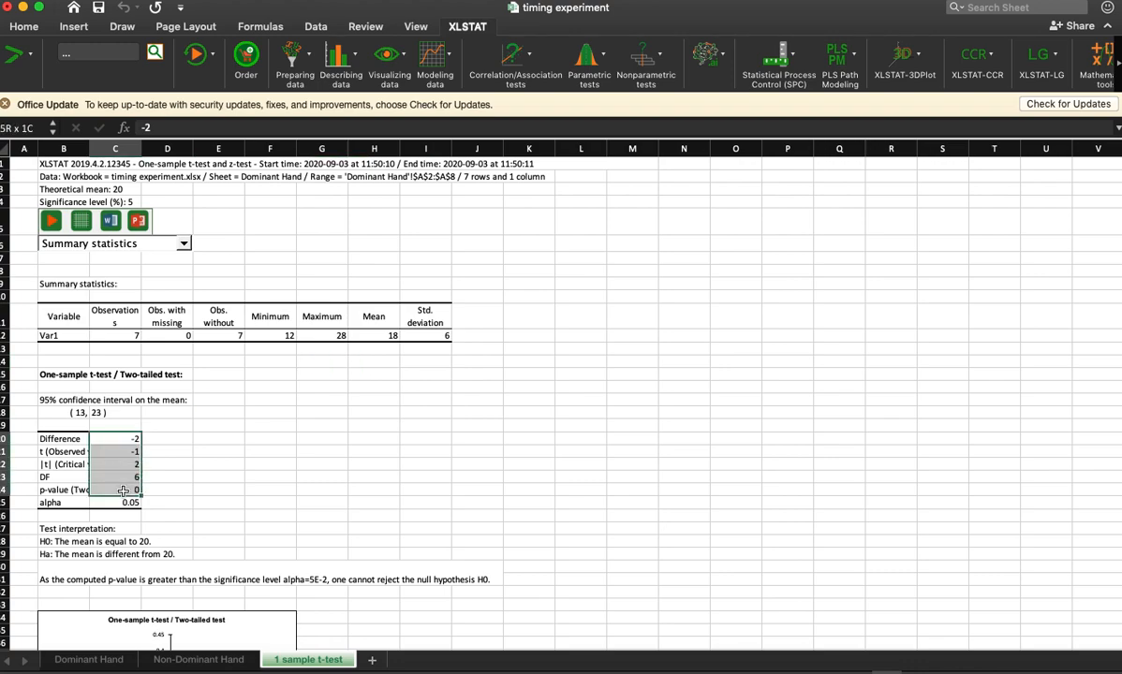
left_click(26, 27)
left_click(642, 79)
left_click(642, 79)
left_click(642, 79)
left_click(609, 320)
Step: Enlarge the two-tailed test chart below the results to span about columns B to R, starting near row 22
scroll(562, 384, "down", 4)
scroll(563, 401, "down", 5)
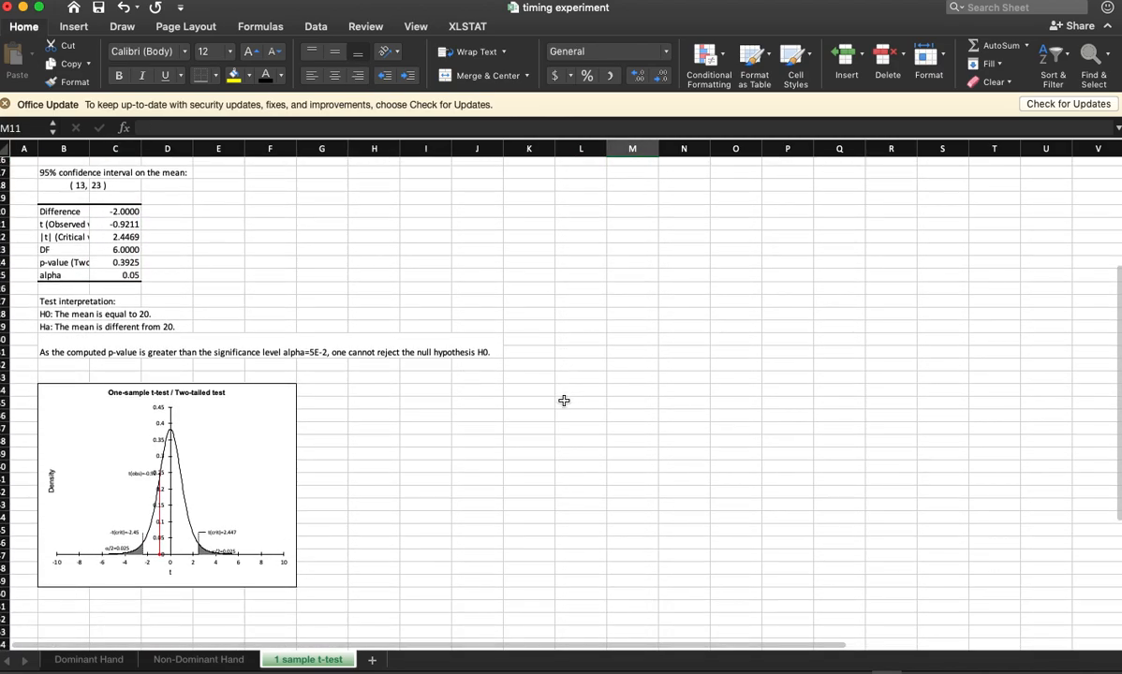
left_click(263, 448)
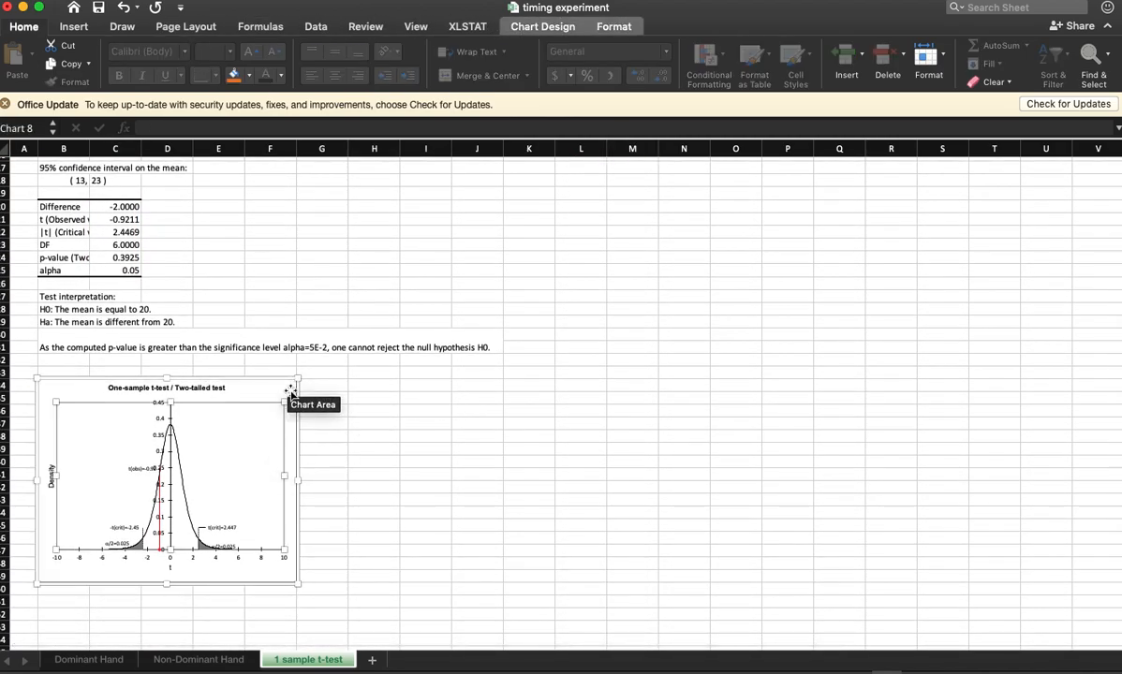
left_click_drag(296, 401, 918, 233)
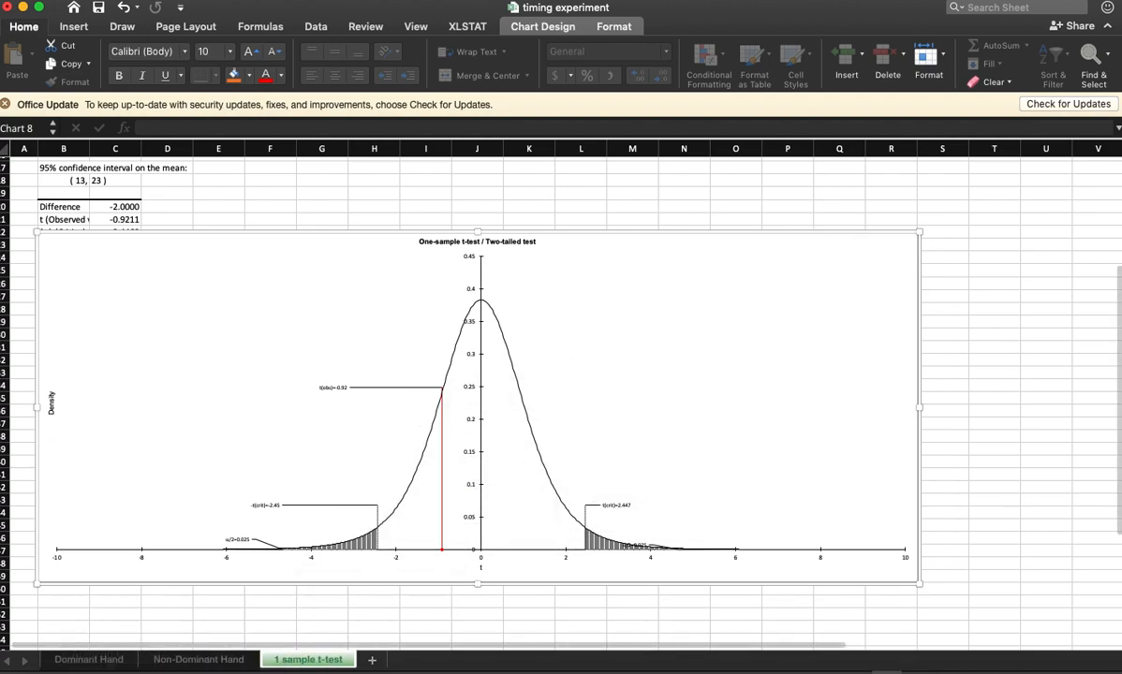
Step: Run another two-tailed one-sample t-test on the dominant-hand times with a theoretical mean of 35
left_click(469, 27)
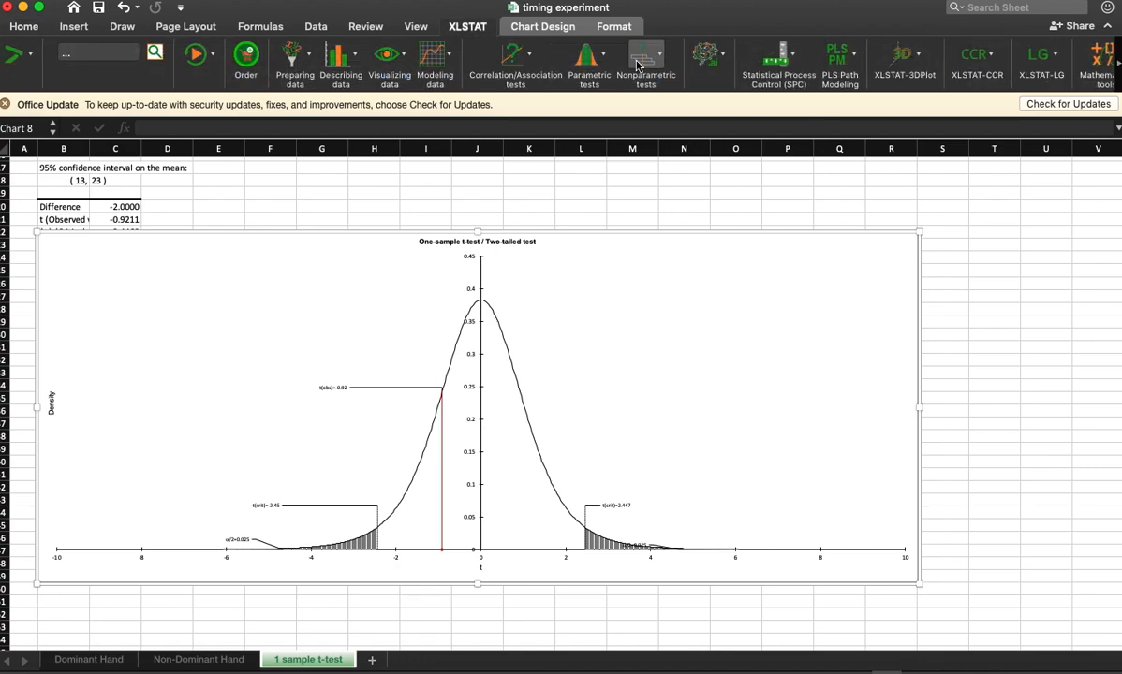
left_click(590, 58)
left_click(625, 85)
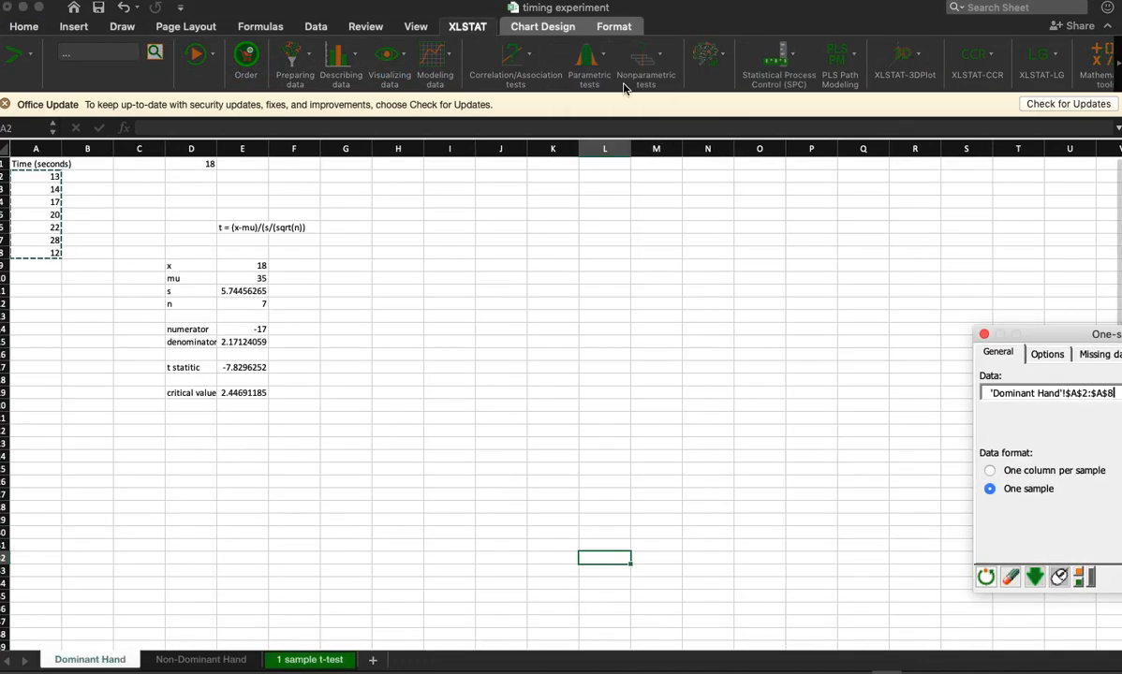
left_click_drag(1082, 337, 569, 201)
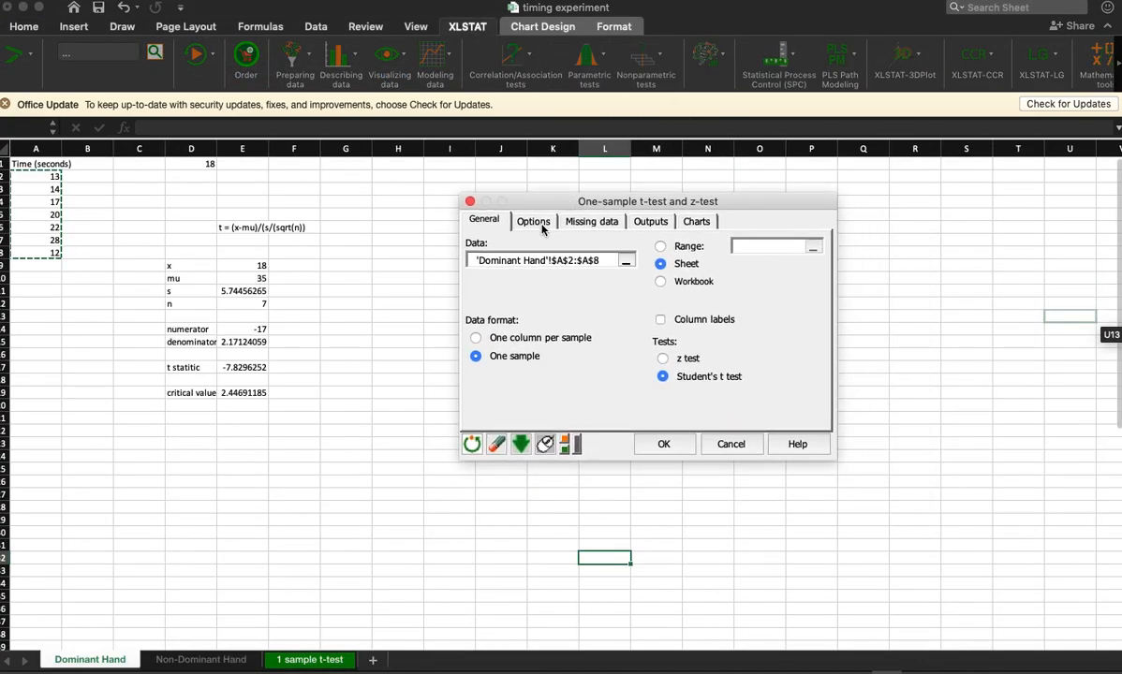
left_click(532, 220)
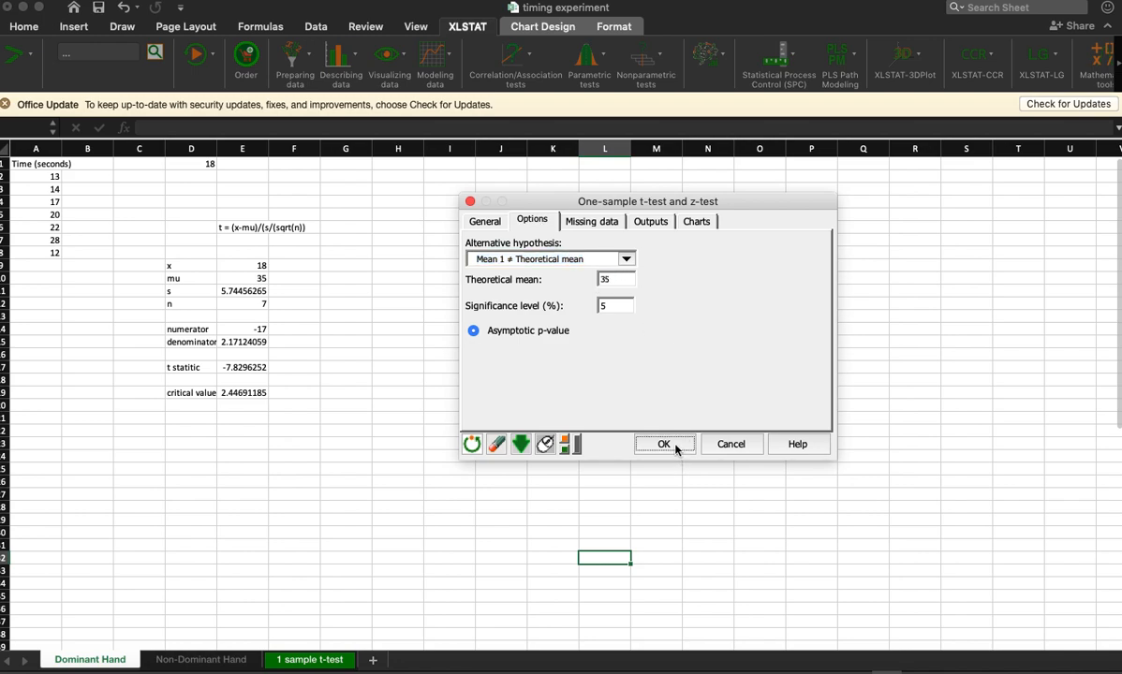
left_click(664, 444)
left_click(1109, 536)
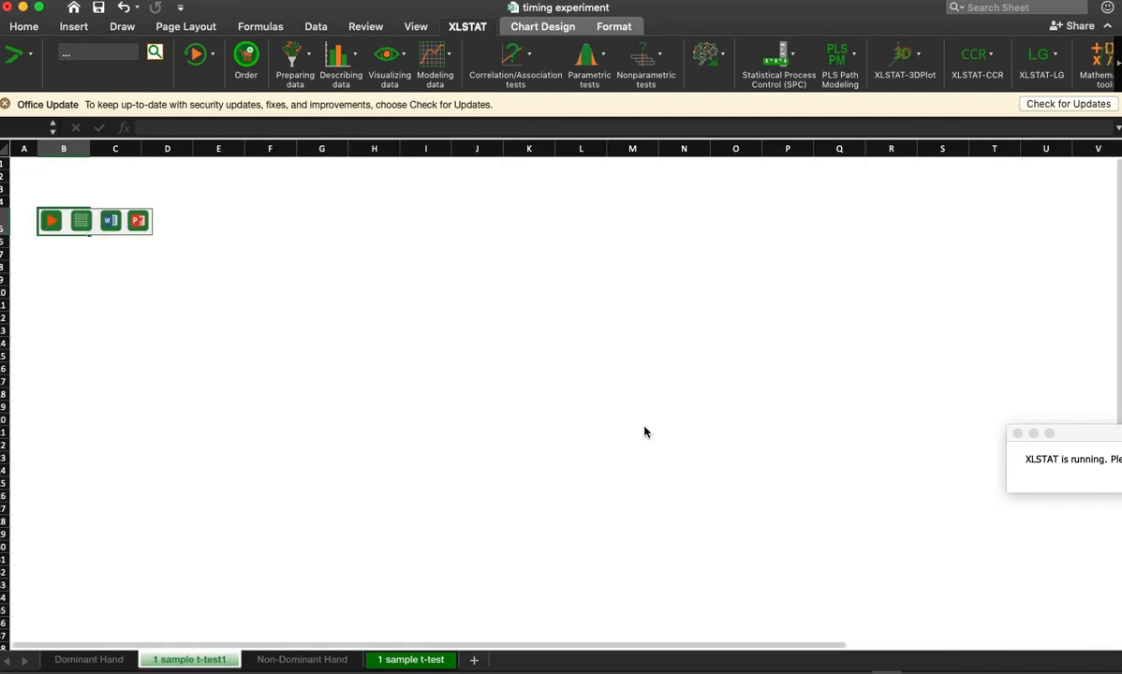
Step: Widen the distribution chart of the new test results to span about columns B to S
scroll(549, 465, "down", 6)
left_click(268, 348)
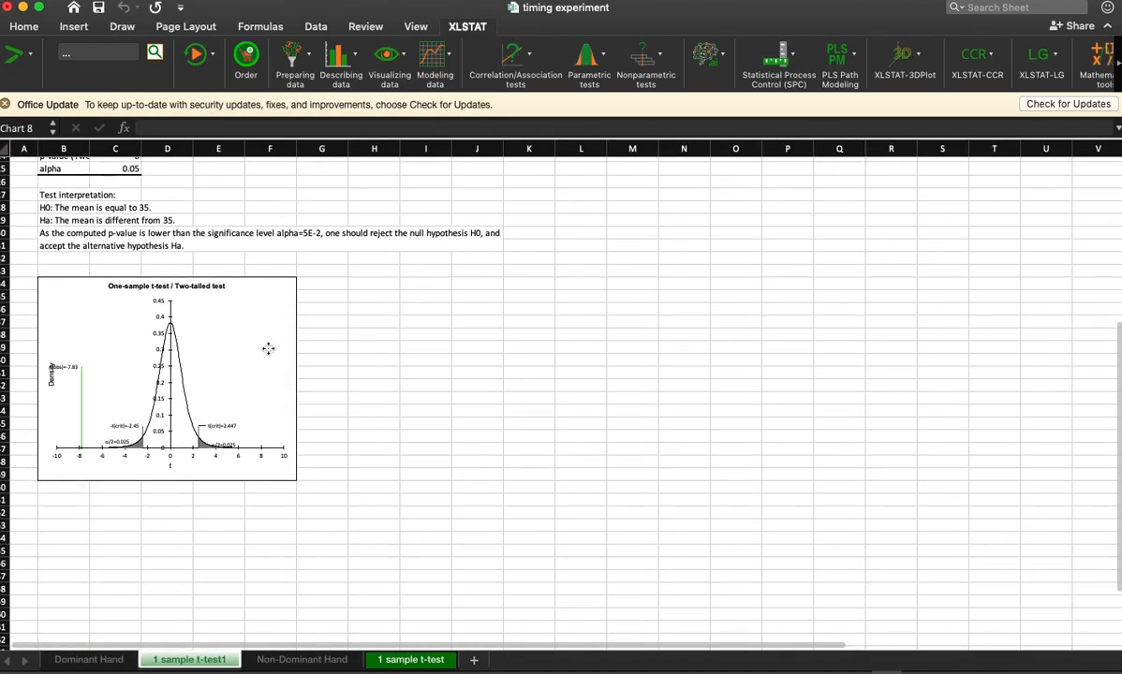
left_click_drag(297, 481, 980, 548)
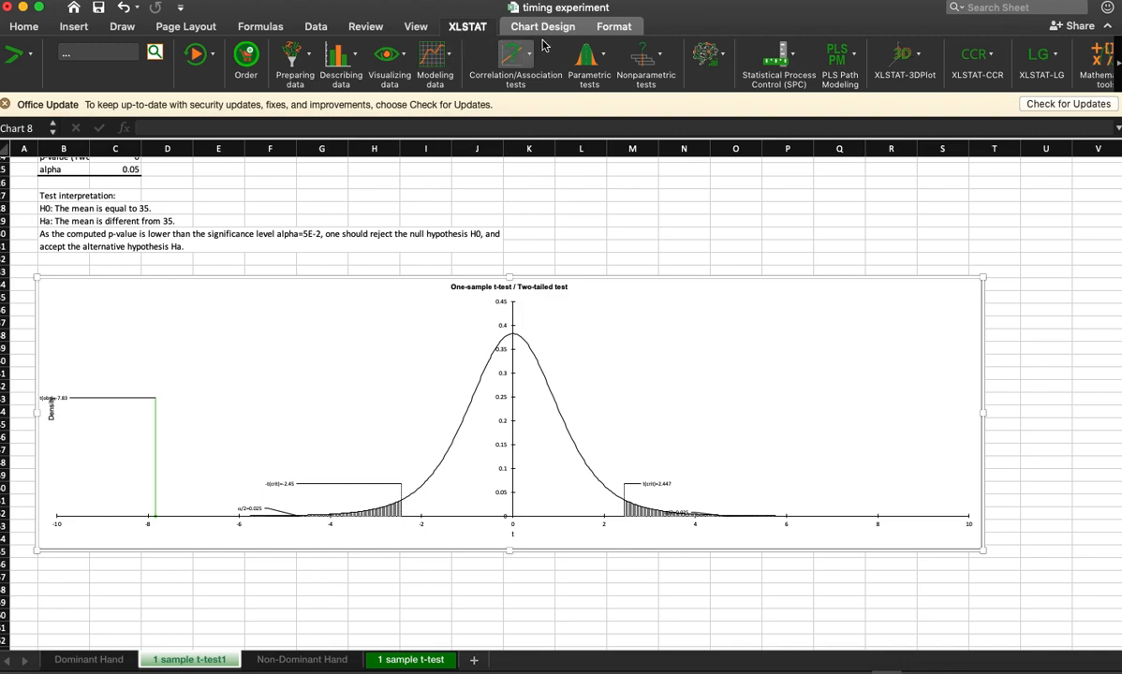
Step: Run a one-sample t-test on the dominant-hand times with alternative Mean 1 < Theoretical mean and a theoretical mean of 24
left_click(586, 59)
left_click(637, 83)
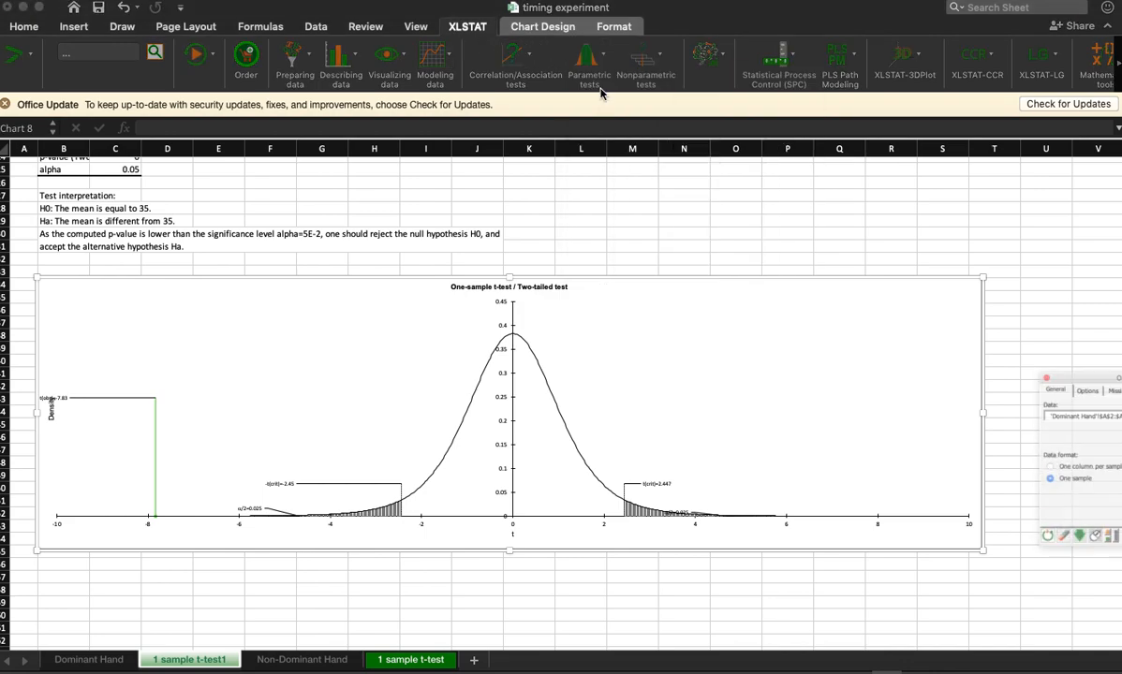
left_click_drag(1100, 344, 386, 217)
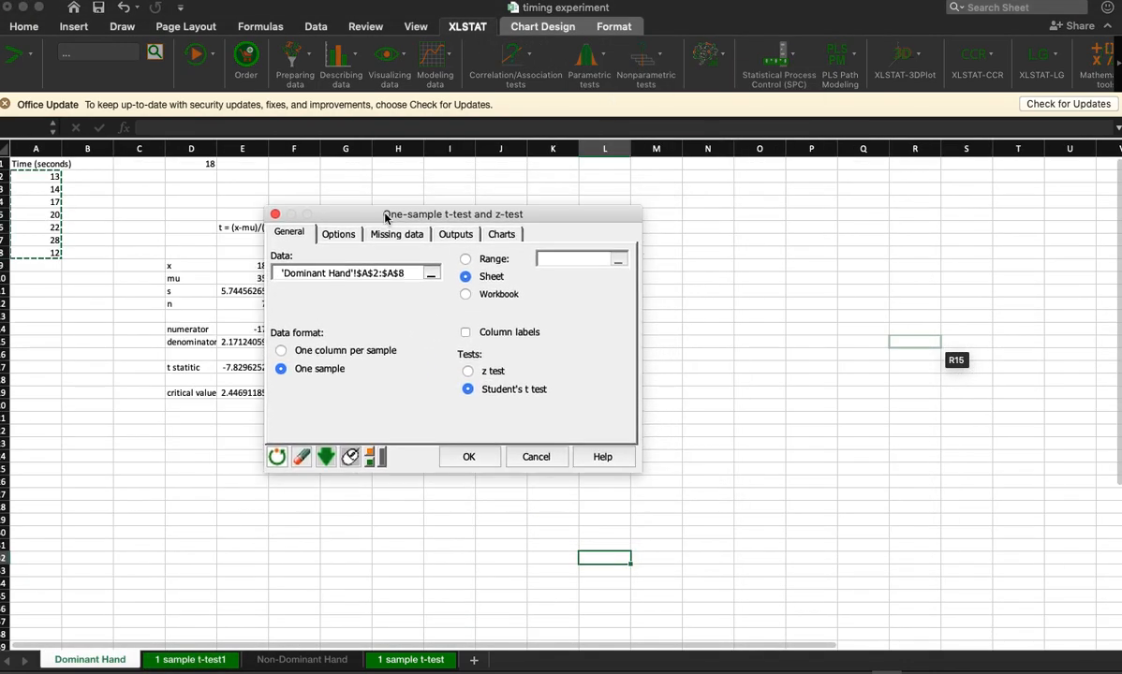
left_click(342, 236)
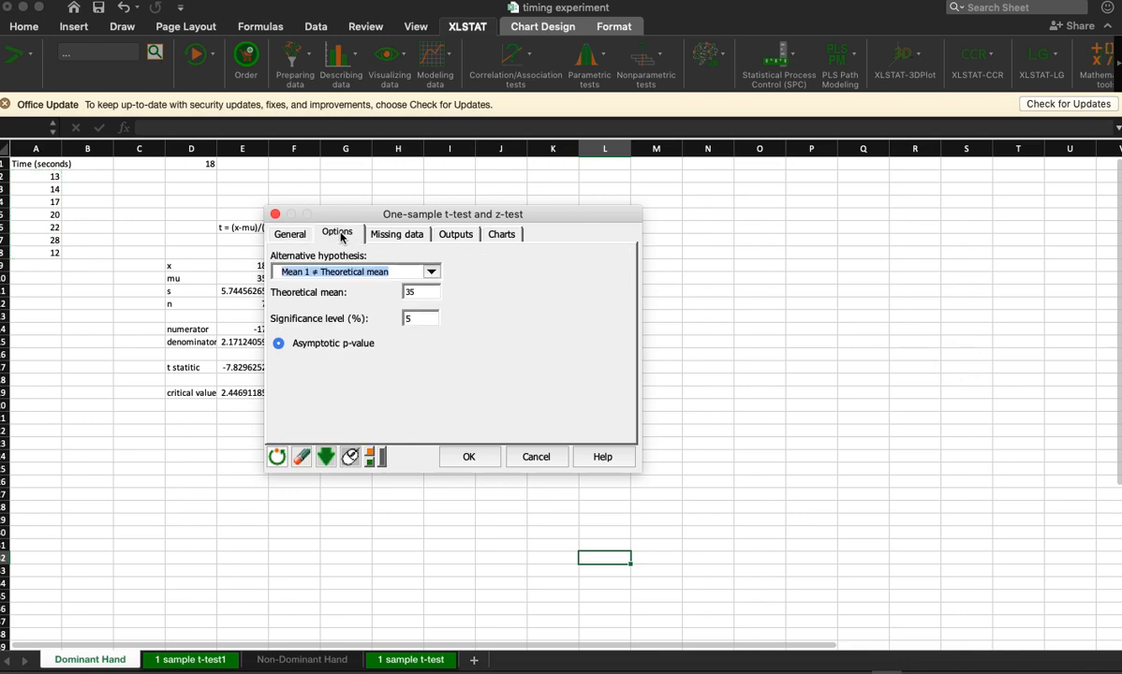
left_click(432, 271)
left_click(365, 294)
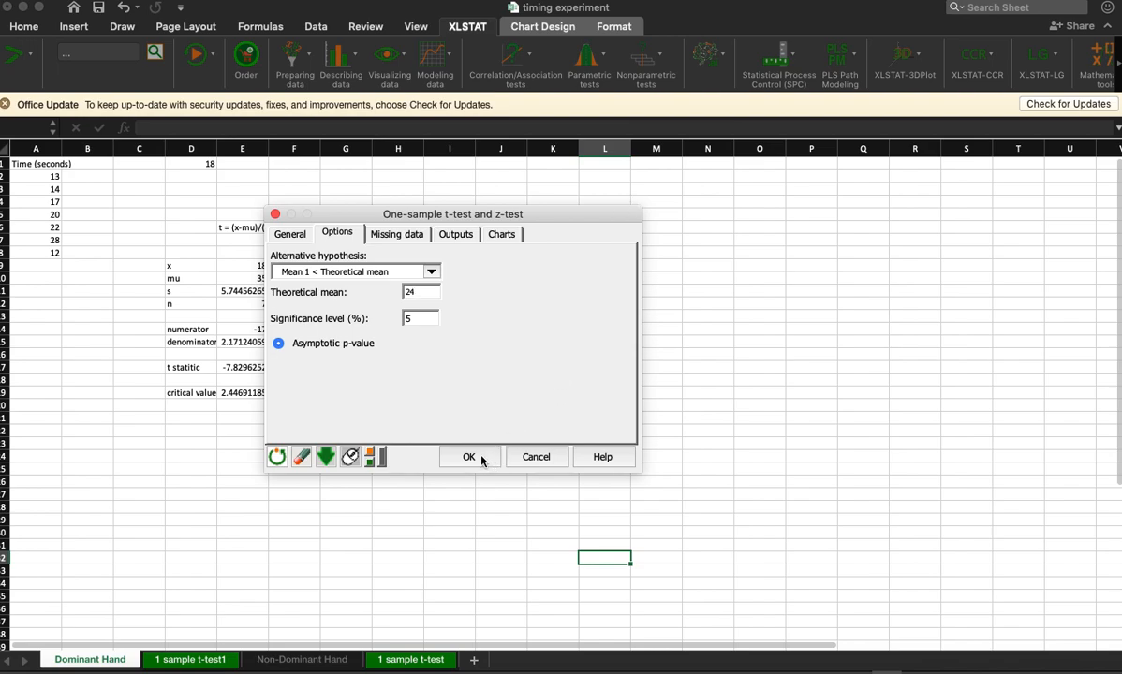
left_click(481, 459)
left_click(1119, 537)
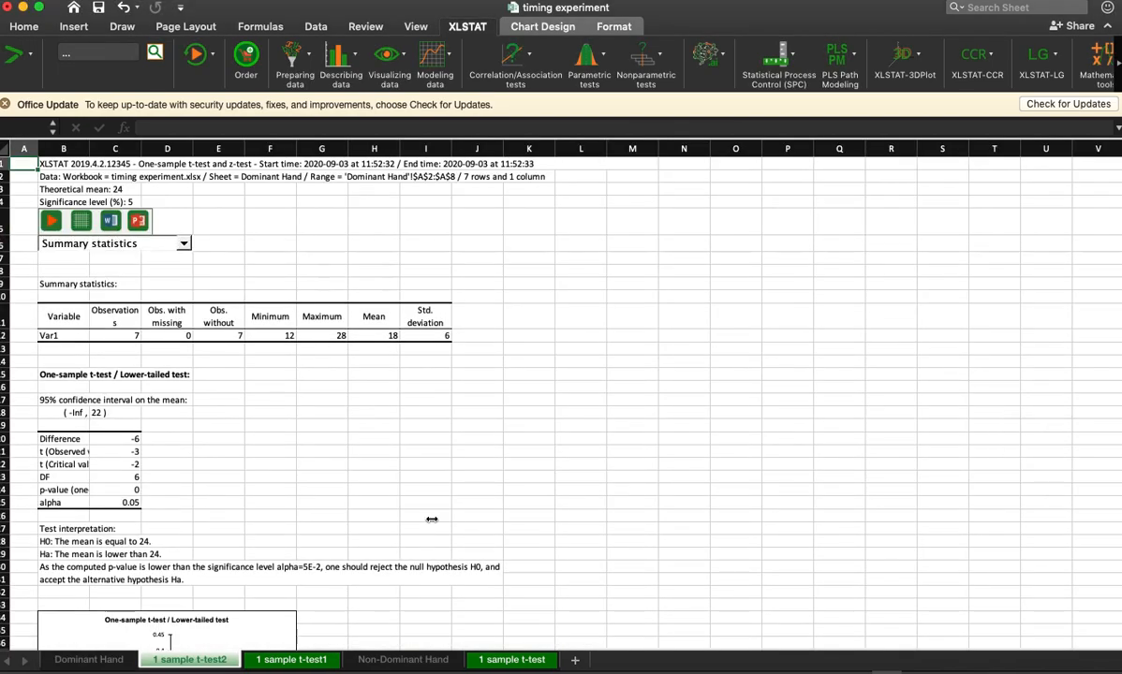
Step: Enlarge the lower-tailed test chart to span about columns B to T and select its observed t label
scroll(594, 433, "down", 6)
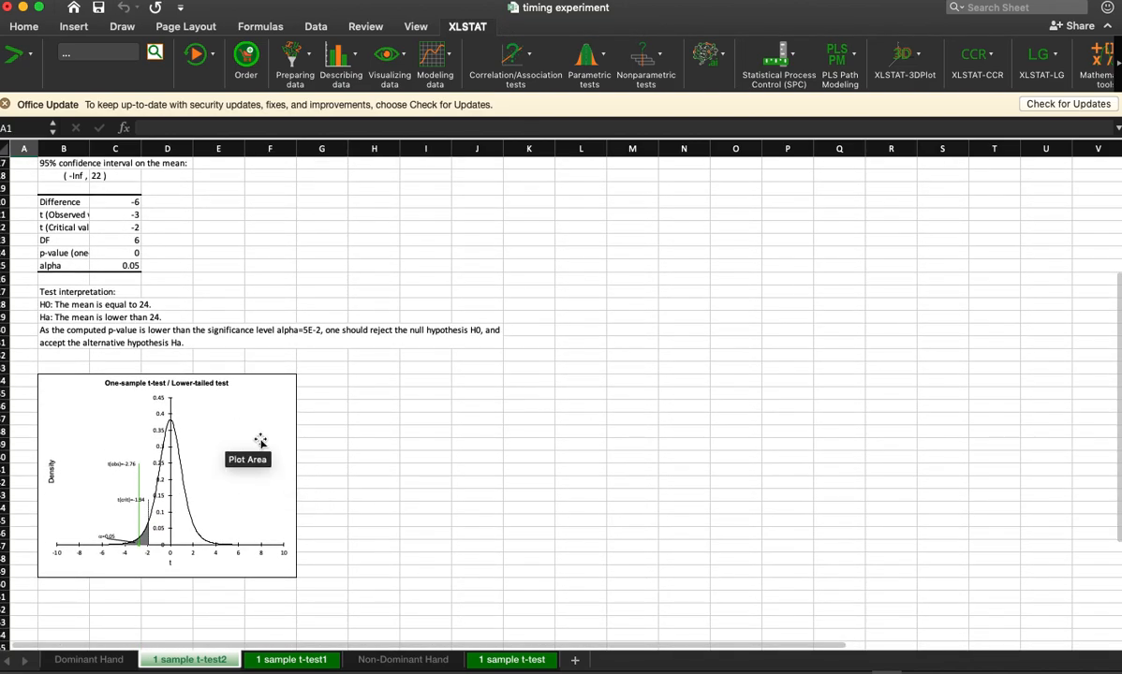
left_click(296, 458)
left_click_drag(299, 374, 1004, 227)
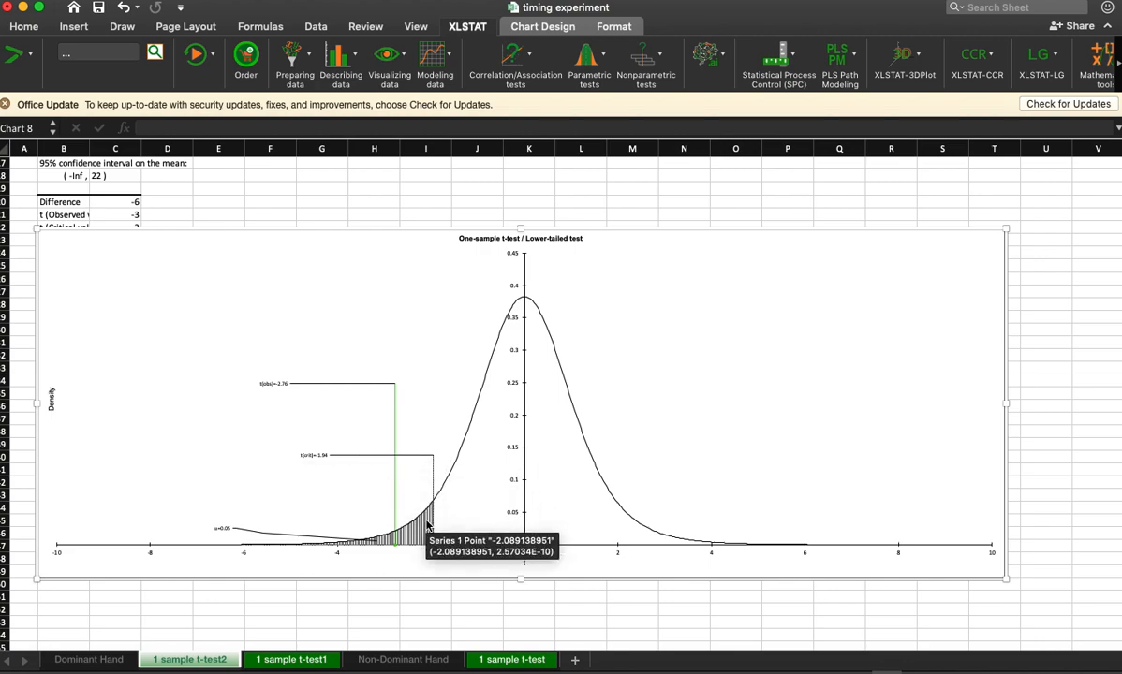
left_click(276, 384)
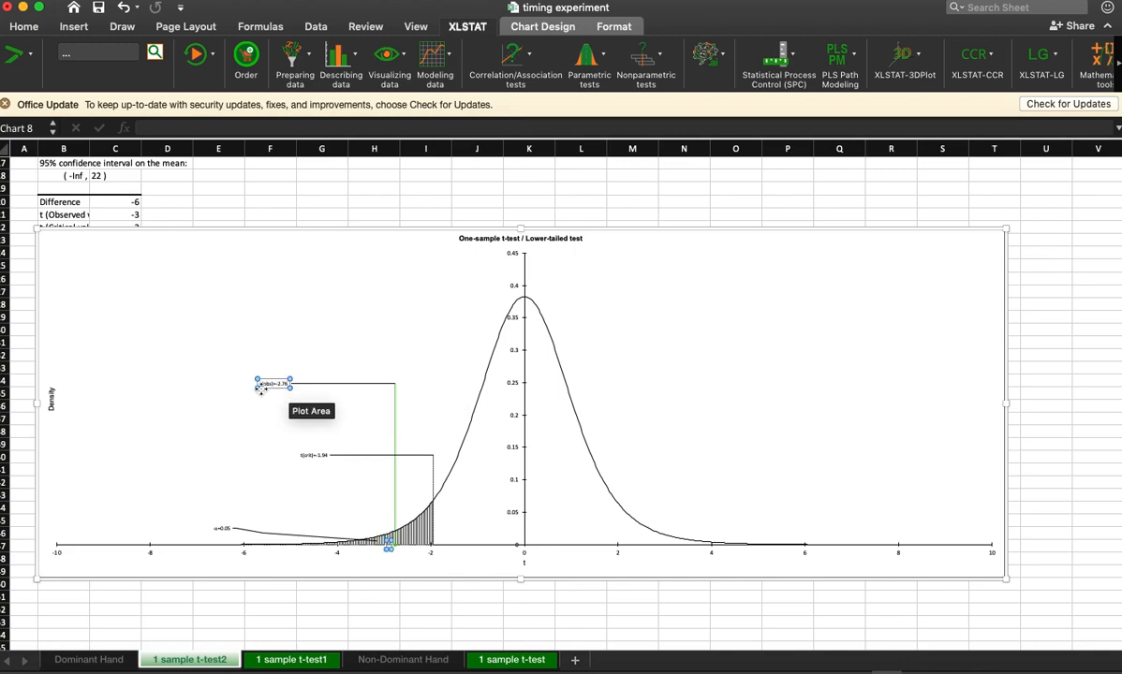
Step: Move the observed t label in the lower-tailed test chart closer to its vertical line, just above the critical t label
left_click(264, 385)
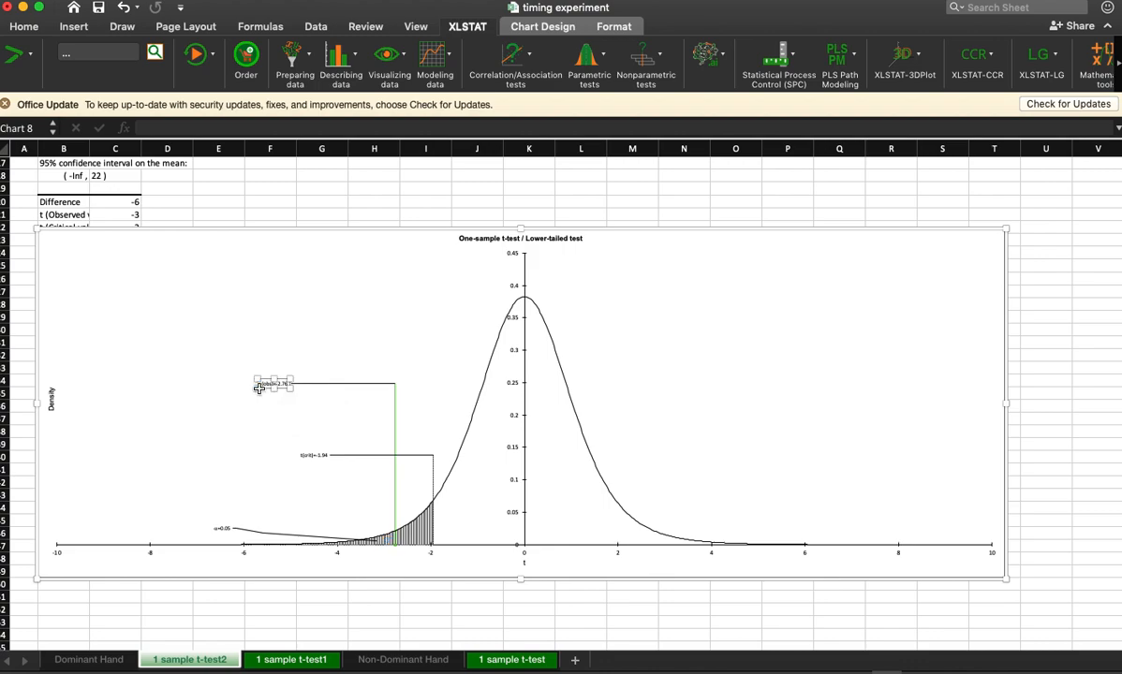
left_click_drag(292, 377, 347, 346)
double_click(317, 401)
left_click(366, 559)
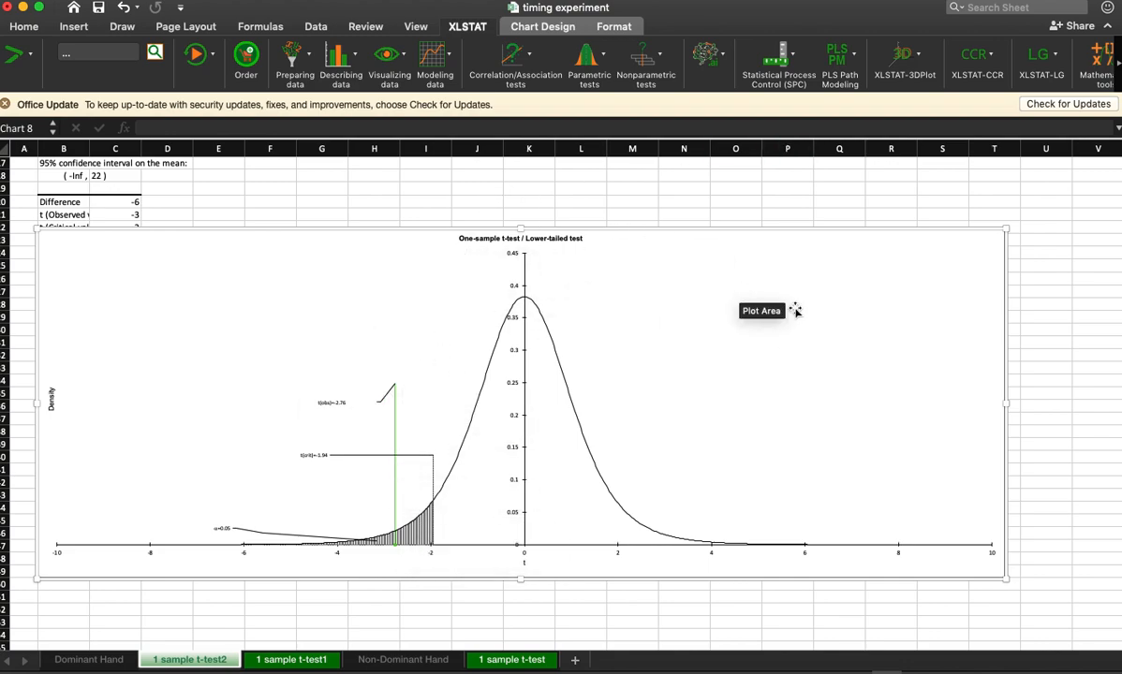
Step: Delete the distribution chart from the lower-tailed test results
left_click(838, 208)
left_click(897, 240)
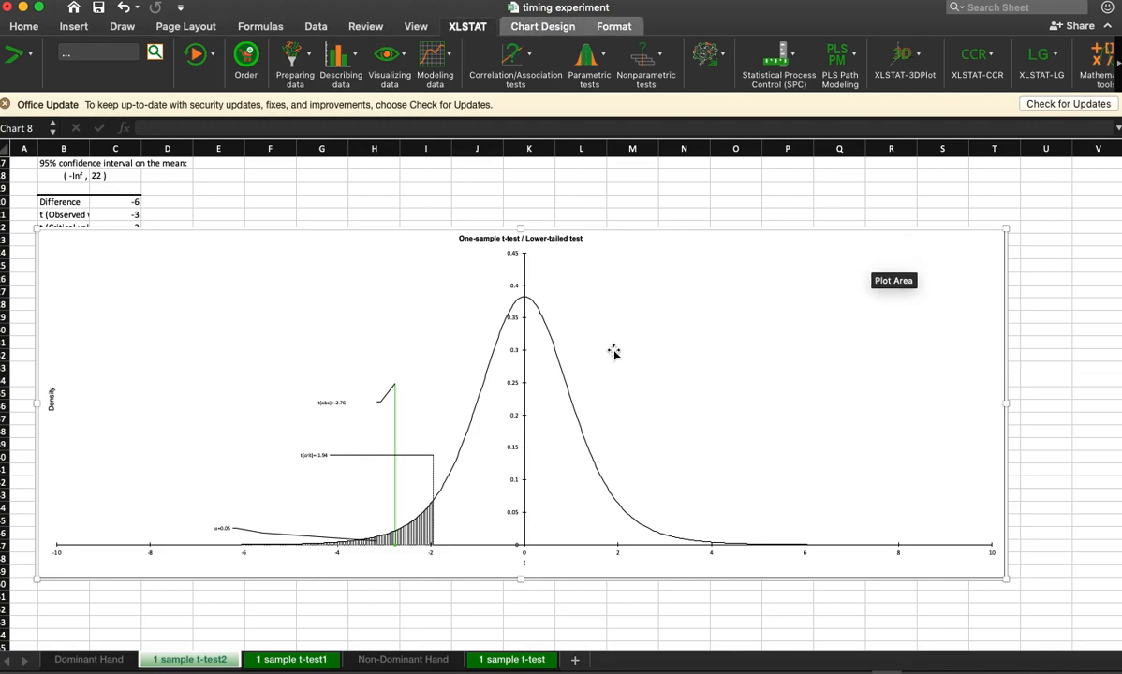
key("Delete")
Step: Run a one-sample t-test on the dominant-hand times with alternative Mean 1 > Theoretical mean and a theoretical mean of 24
left_click(588, 67)
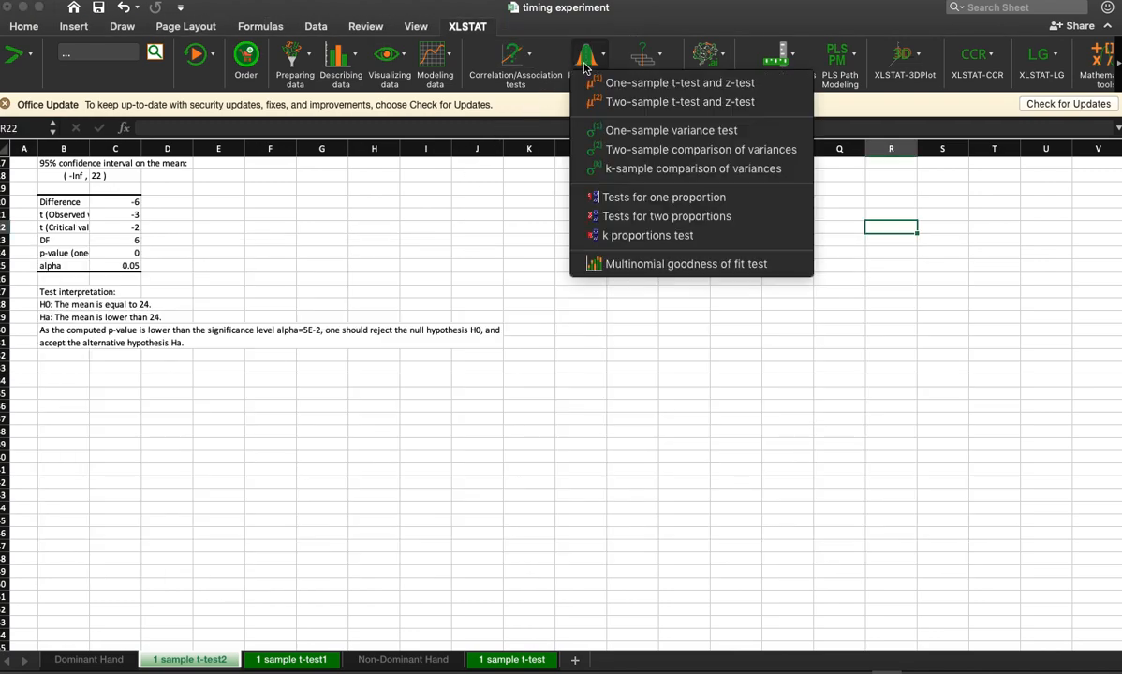
left_click(626, 88)
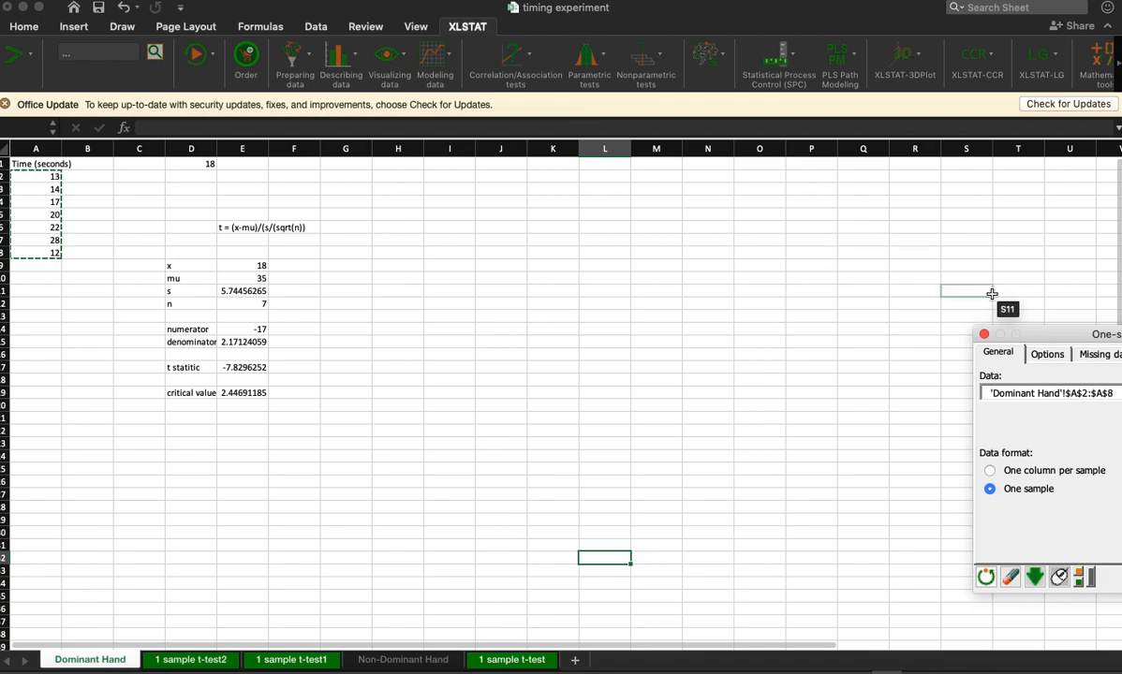
left_click(422, 275)
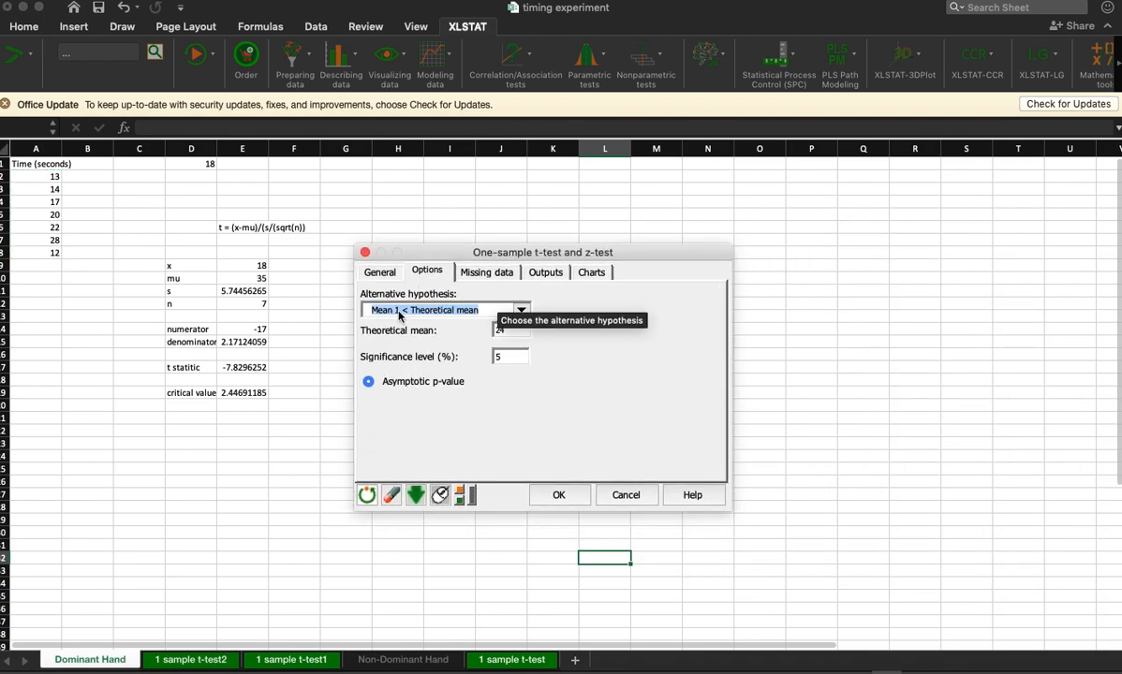
left_click(518, 310)
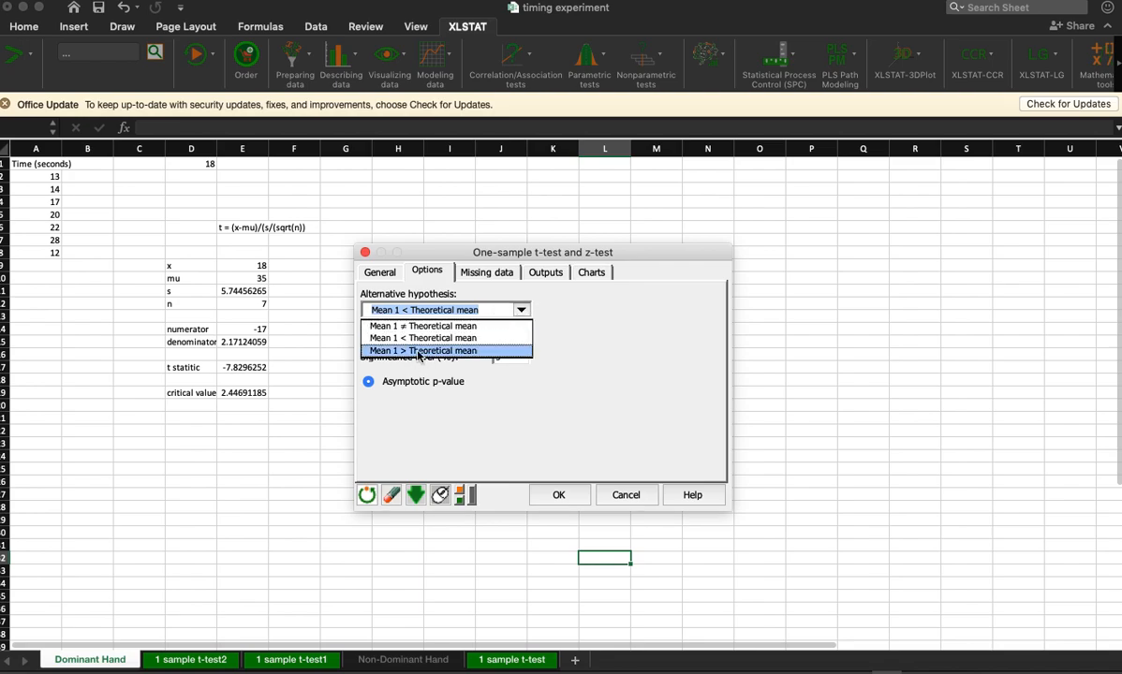
left_click(418, 352)
left_click(558, 495)
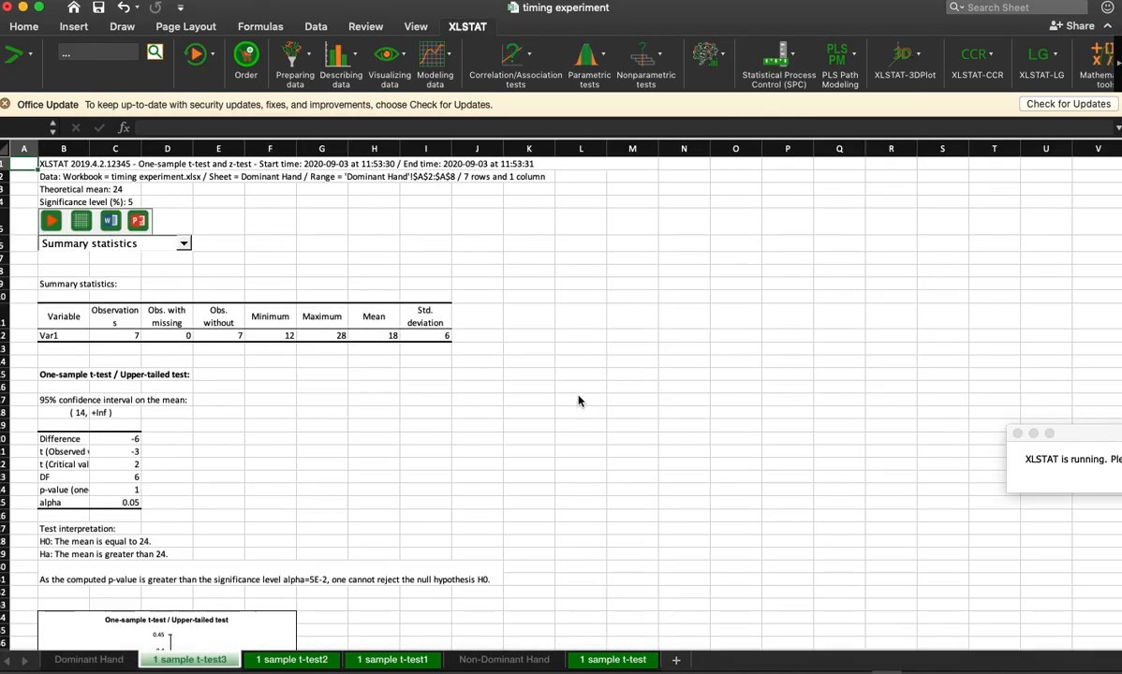
Step: Enlarge the upper-tailed test chart to span about columns B to R
scroll(577, 401, "down", 10)
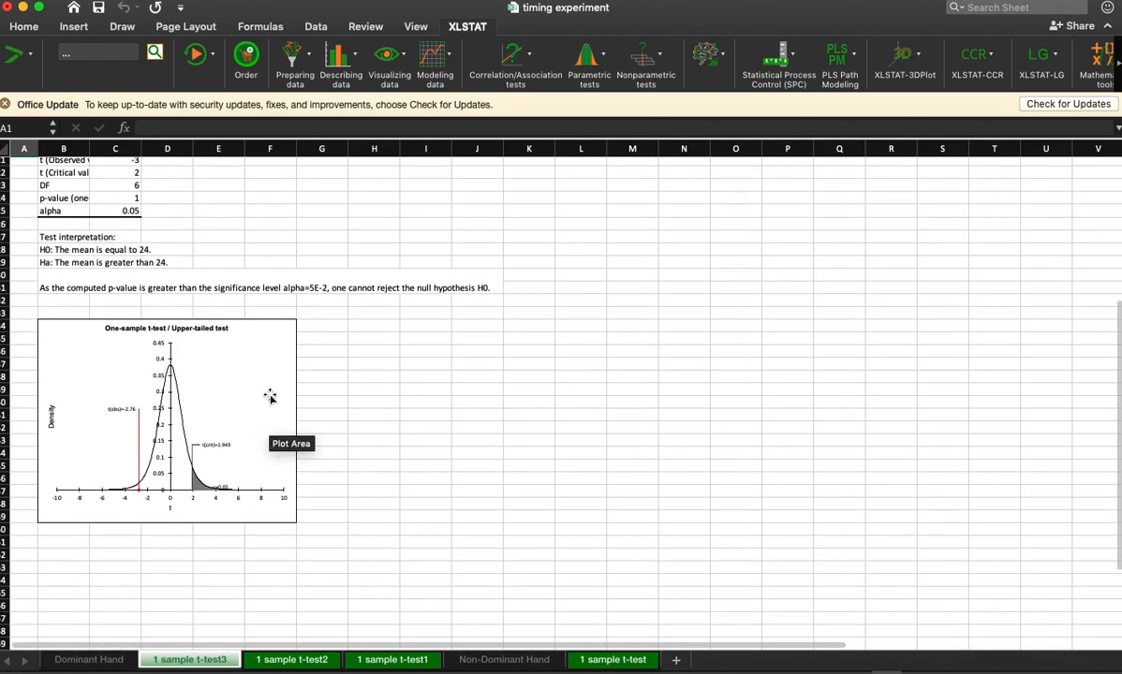
left_click(269, 396)
left_click_drag(297, 523, 882, 569)
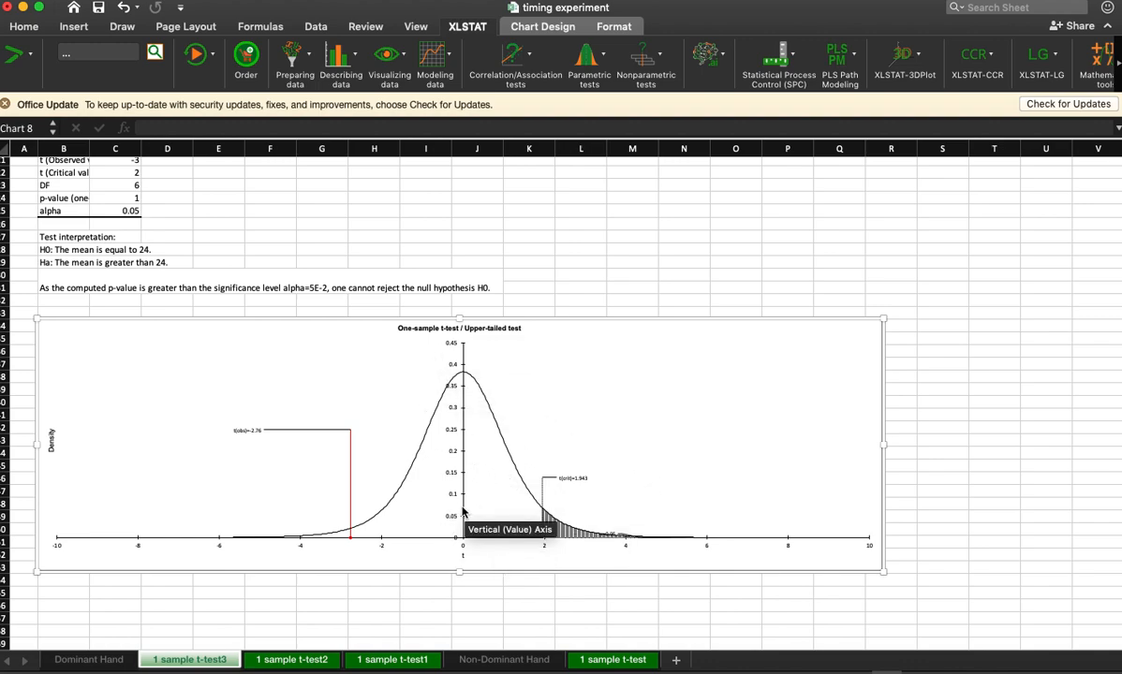
Step: Compare the lower-tailed results on sheet 1 sample t-test2 with the upper-tailed results on sheet 1 sample t-test3
mouse_move(424, 432)
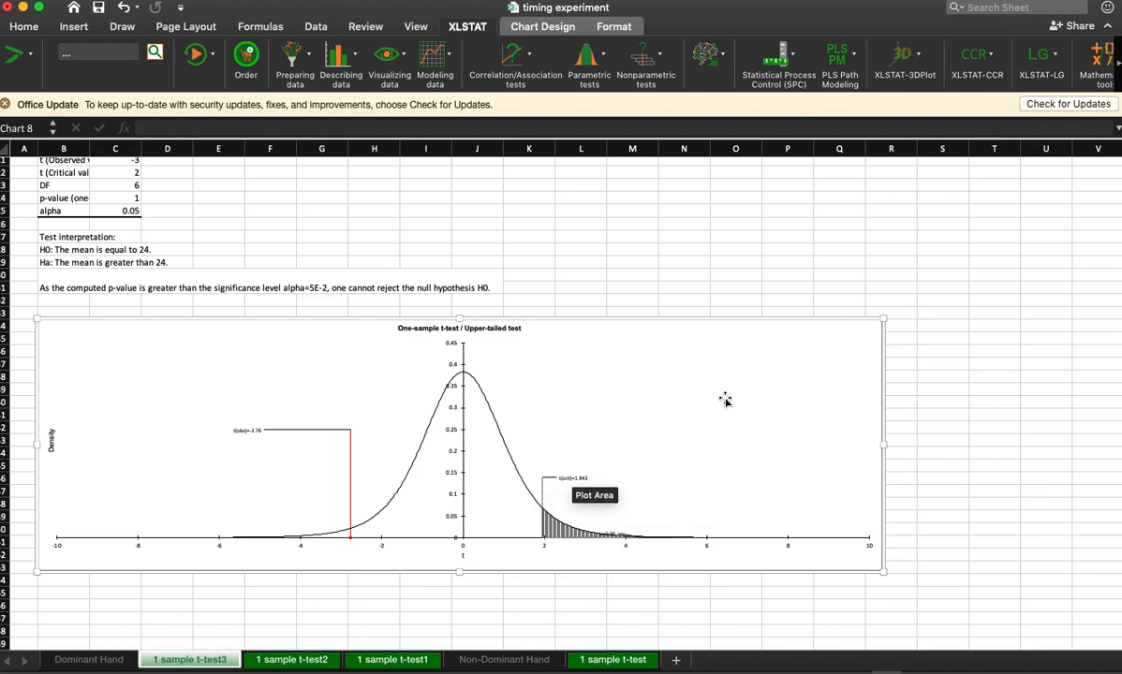
left_click(306, 662)
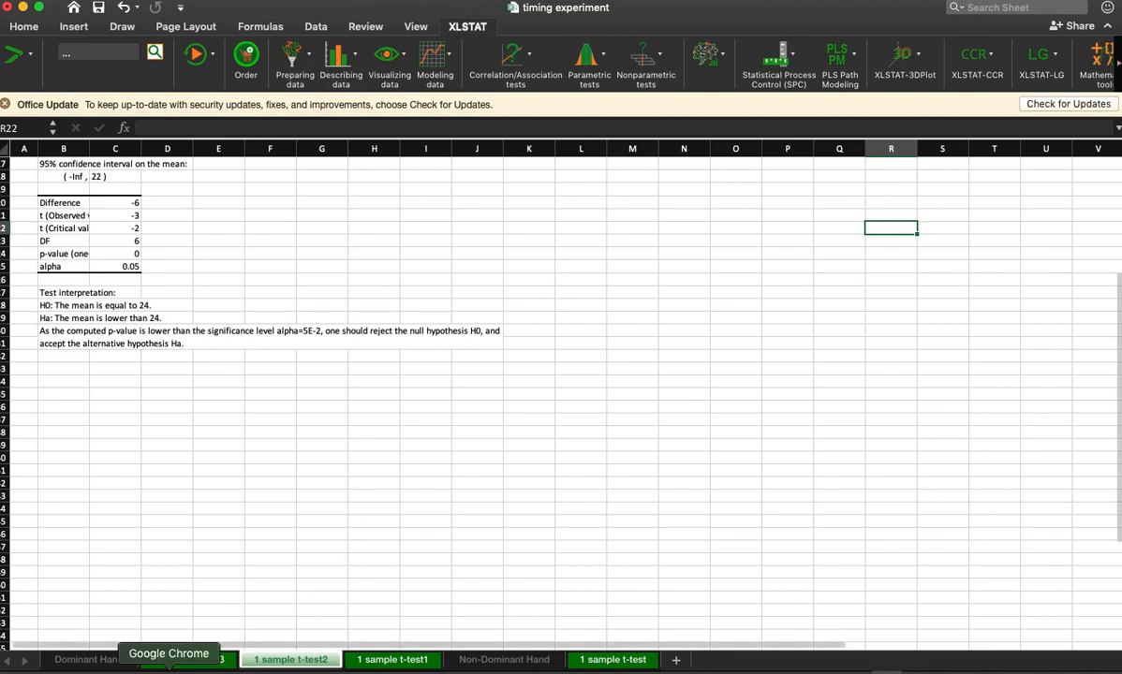
left_click(215, 661)
scroll(334, 403, "up", 3)
scroll(393, 375, "down", 3)
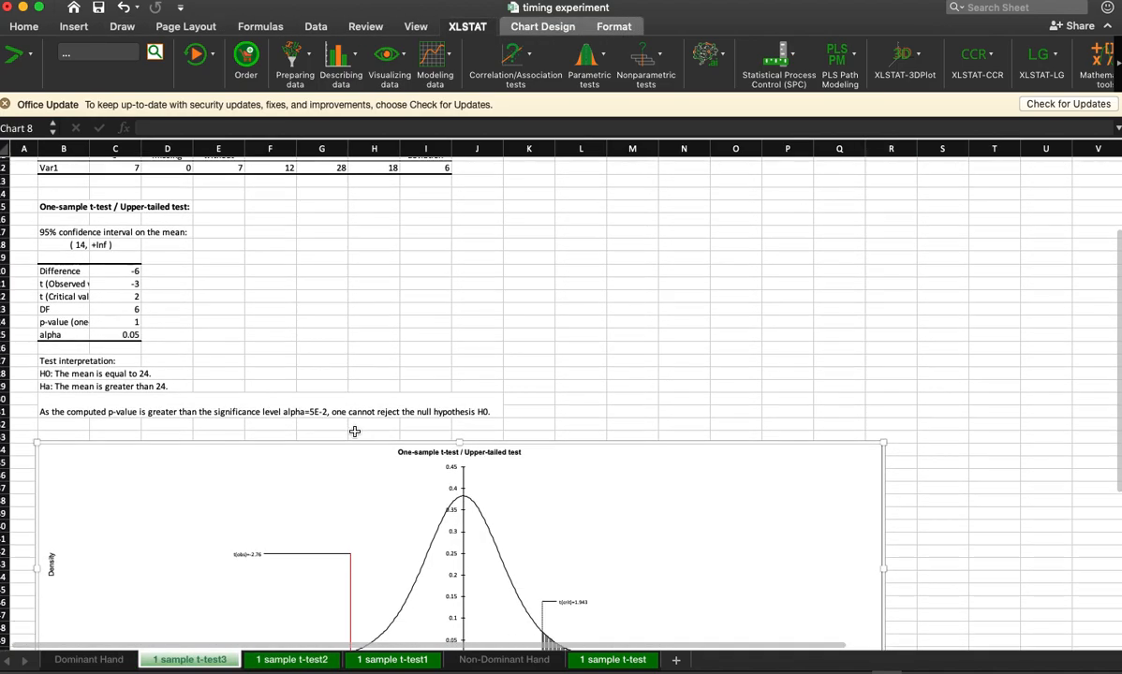
Step: Open the one-sample t-test and z-test setup for the dominant-hand times and check its chart options
left_click(587, 62)
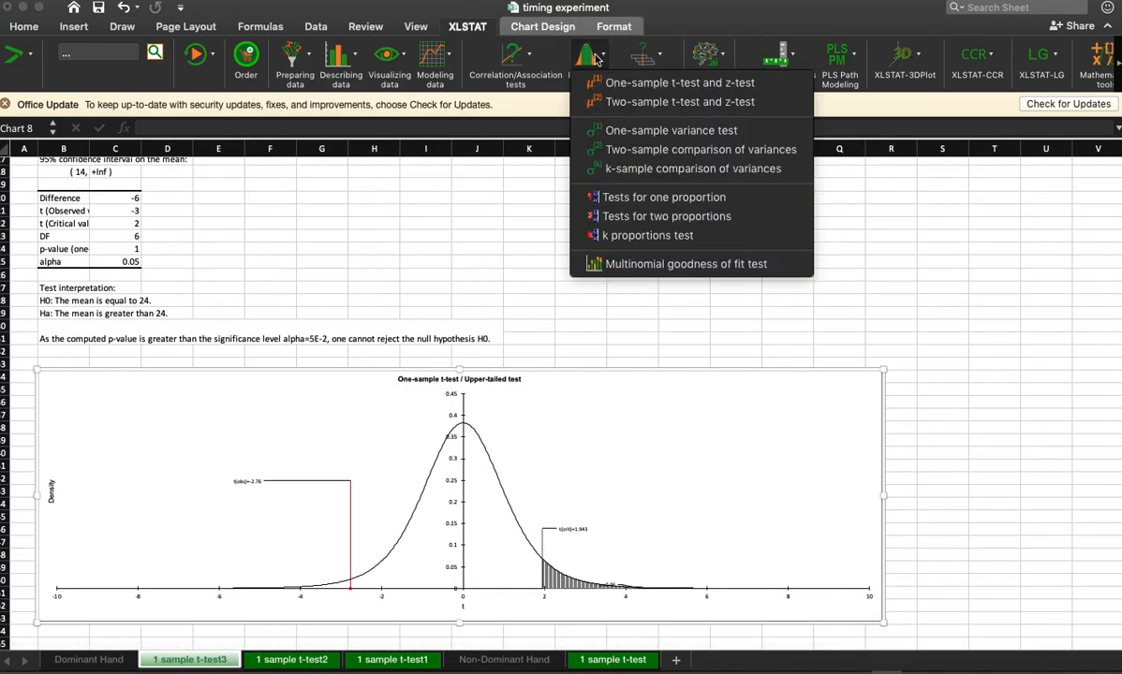
left_click(630, 85)
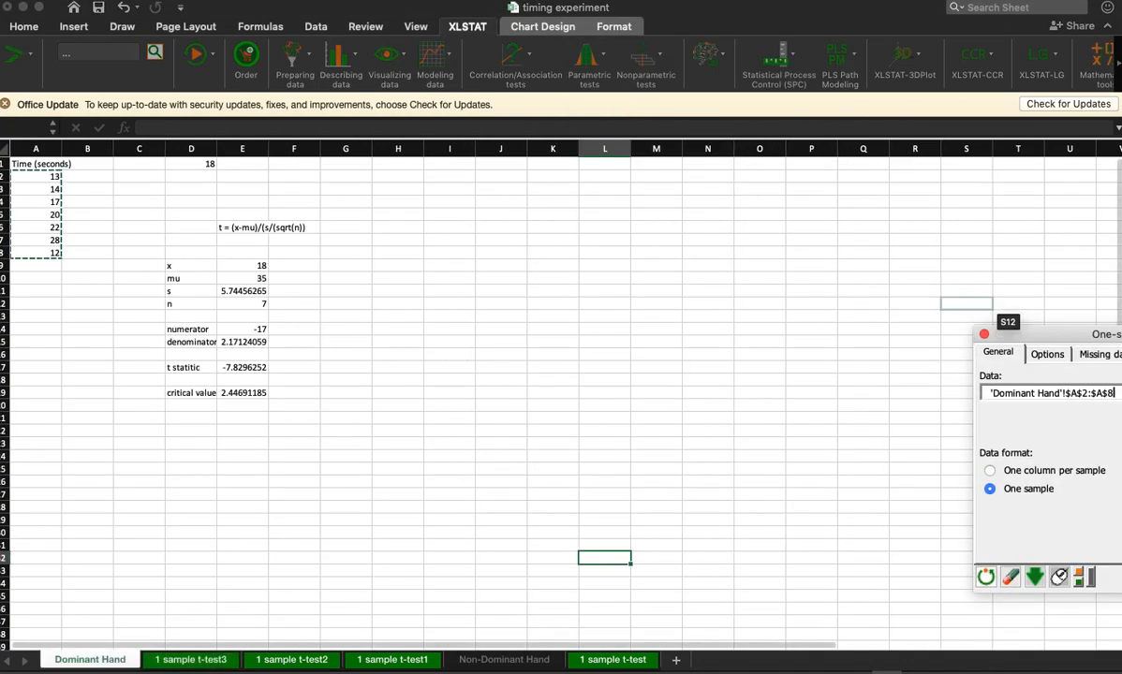
left_click(516, 260)
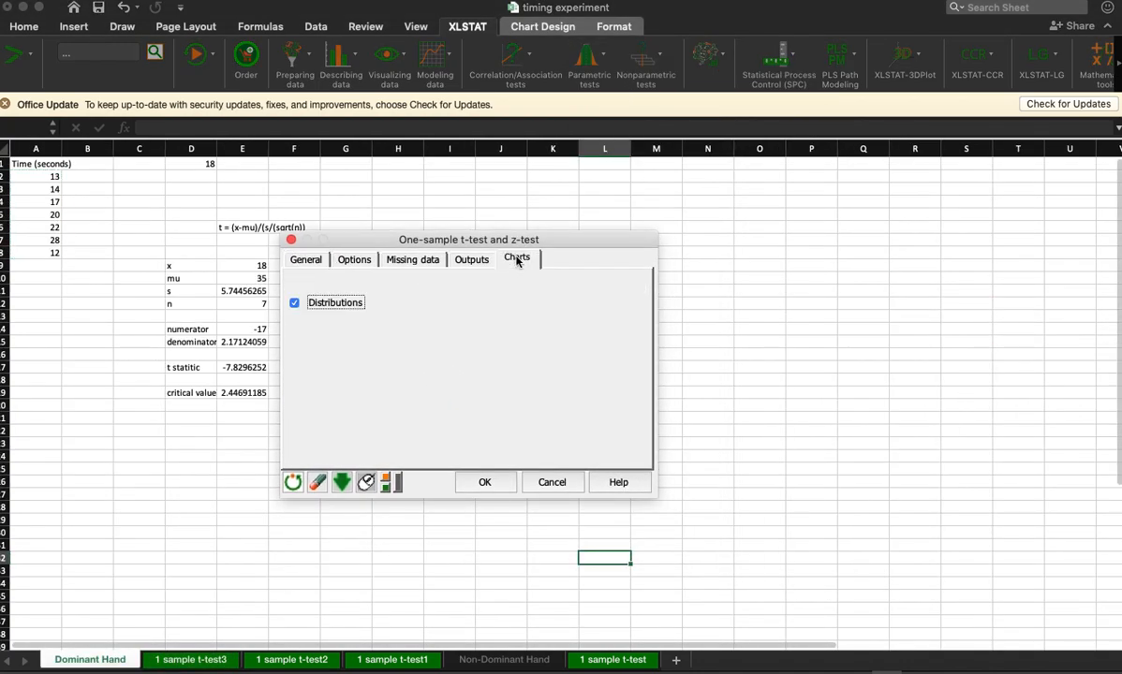